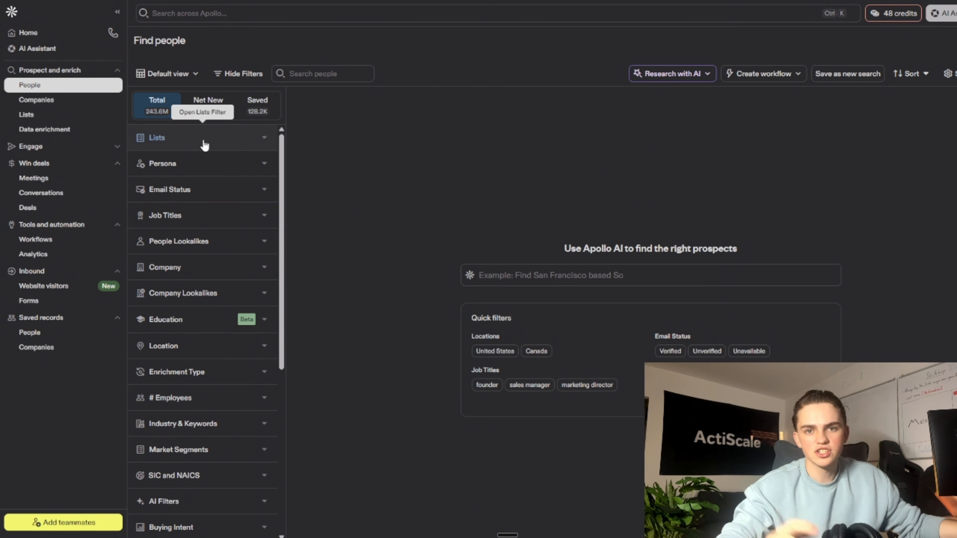
{"action": "left_click", "coordinate": [207, 166]}
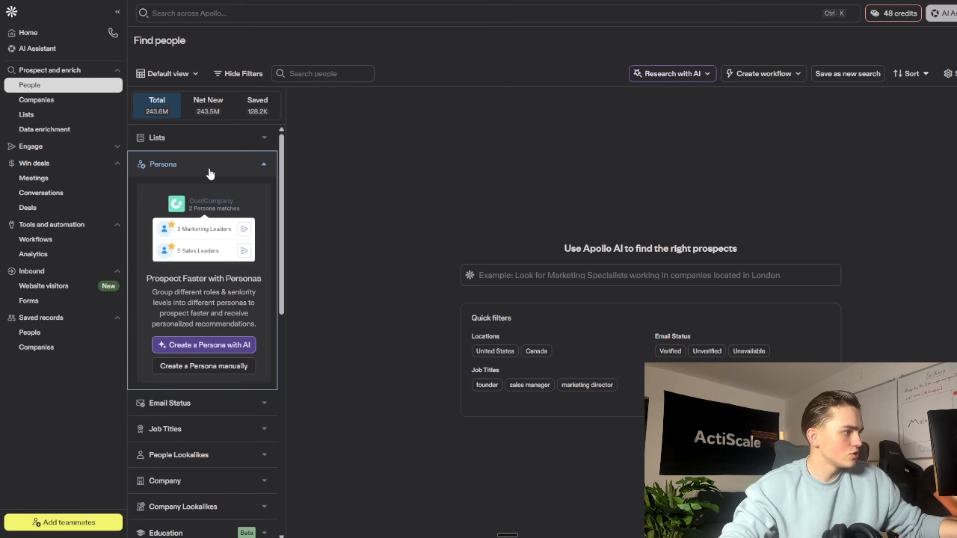
{"action": "left_click", "coordinate": [220, 166]}
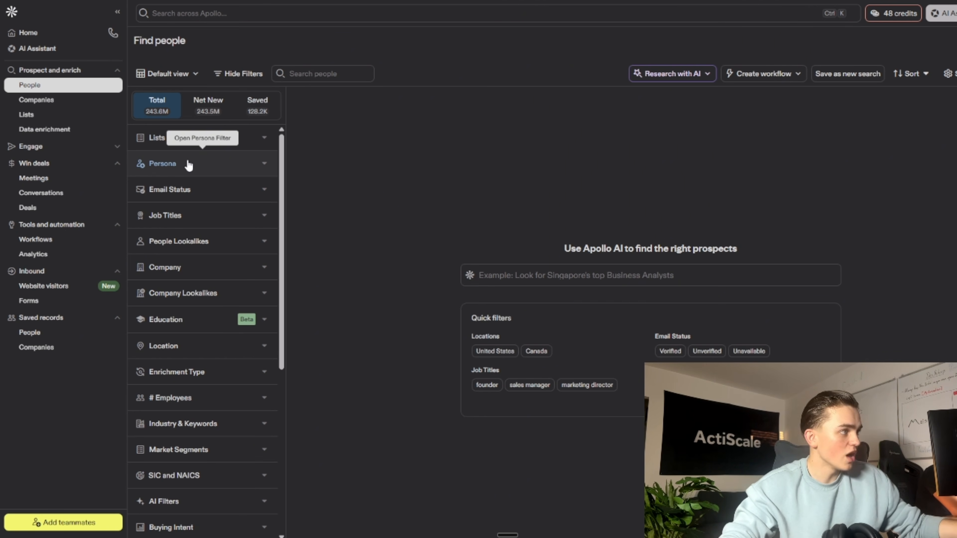
{"action": "left_click", "coordinate": [202, 189]}
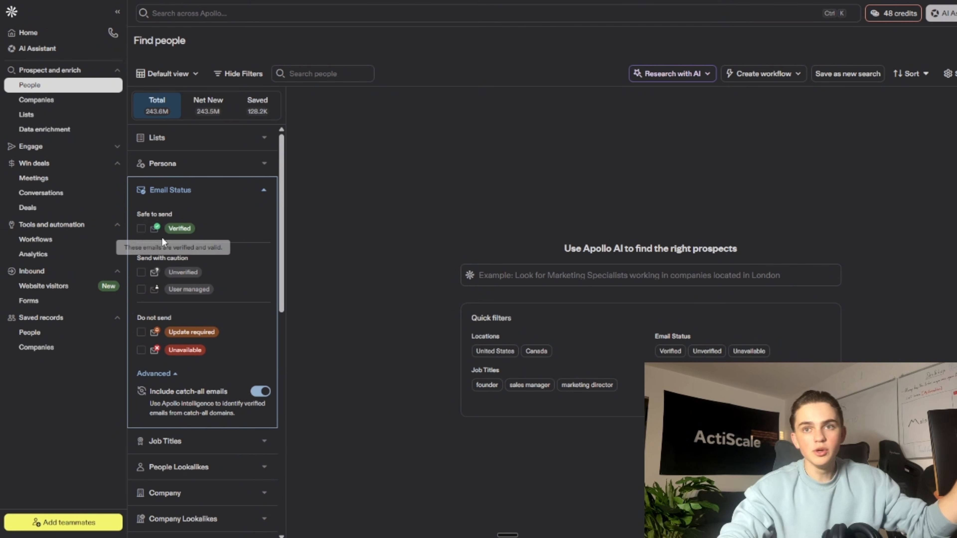
{"action": "left_click", "coordinate": [141, 228]}
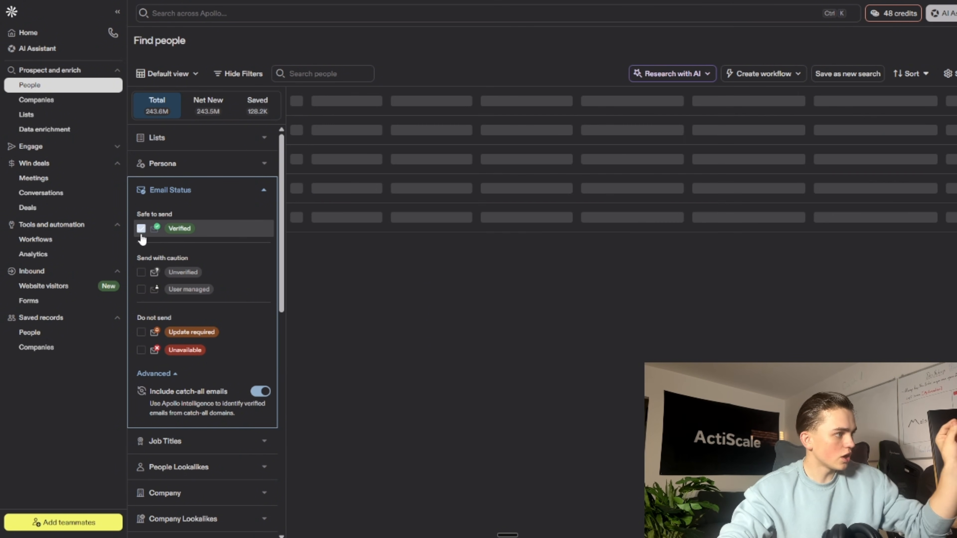
{"action": "left_click", "coordinate": [264, 191]}
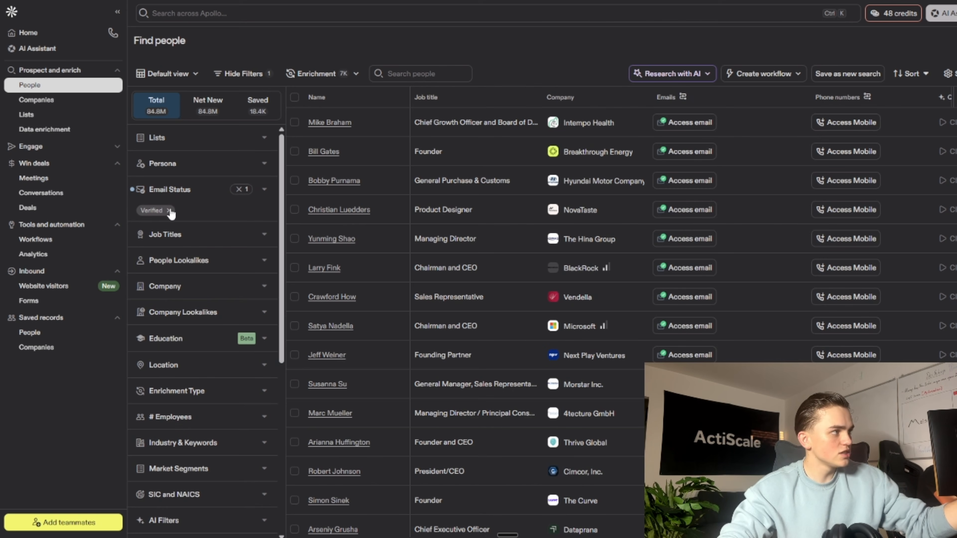
{"action": "left_click", "coordinate": [242, 189]}
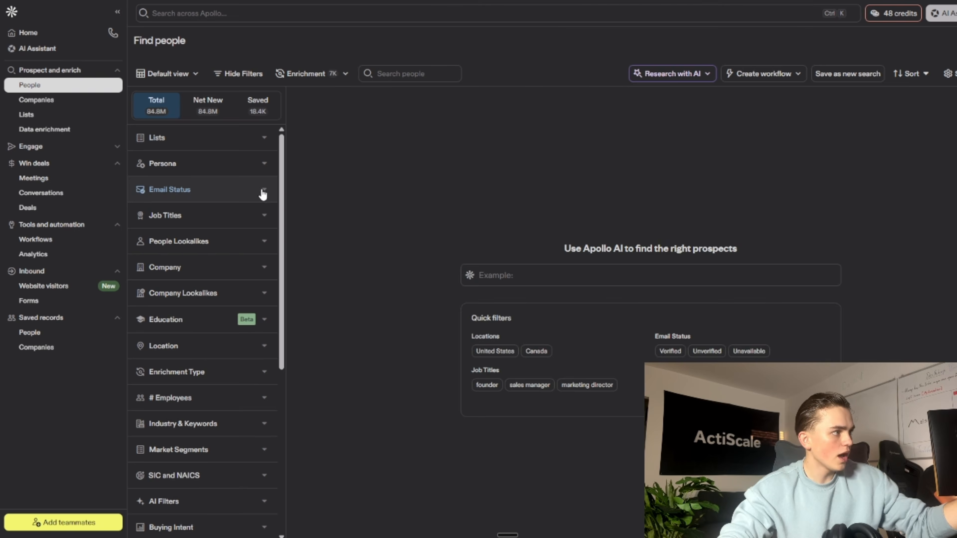
- Filter the people search to the Verified email status and dismiss the product feedback survey
{"action": "left_click", "coordinate": [262, 191]}
{"action": "left_click", "coordinate": [142, 230]}
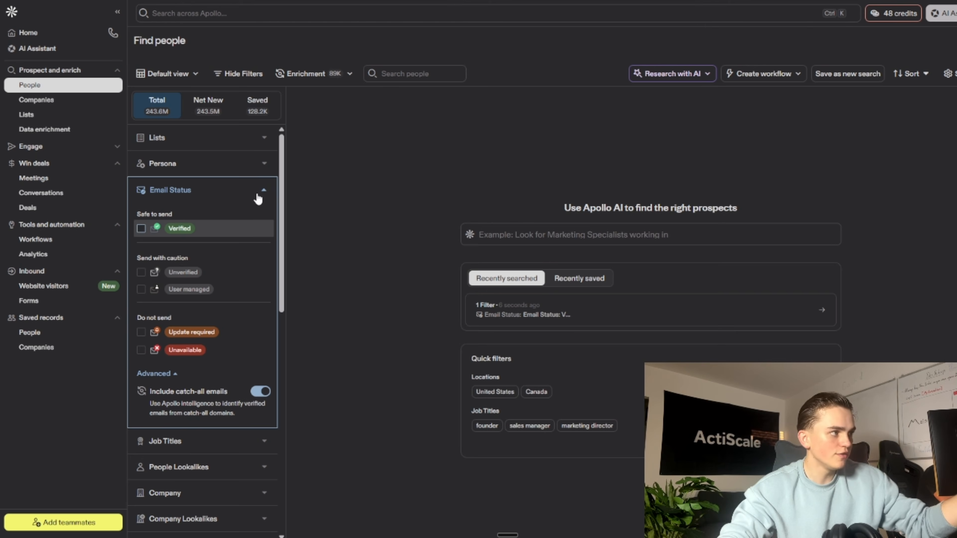
{"action": "left_click", "coordinate": [262, 190]}
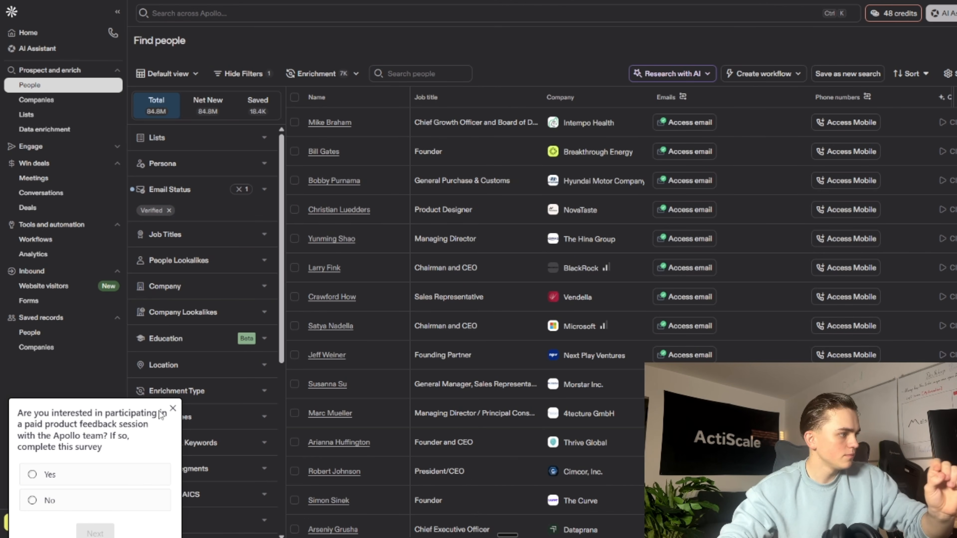
{"action": "left_click", "coordinate": [173, 408]}
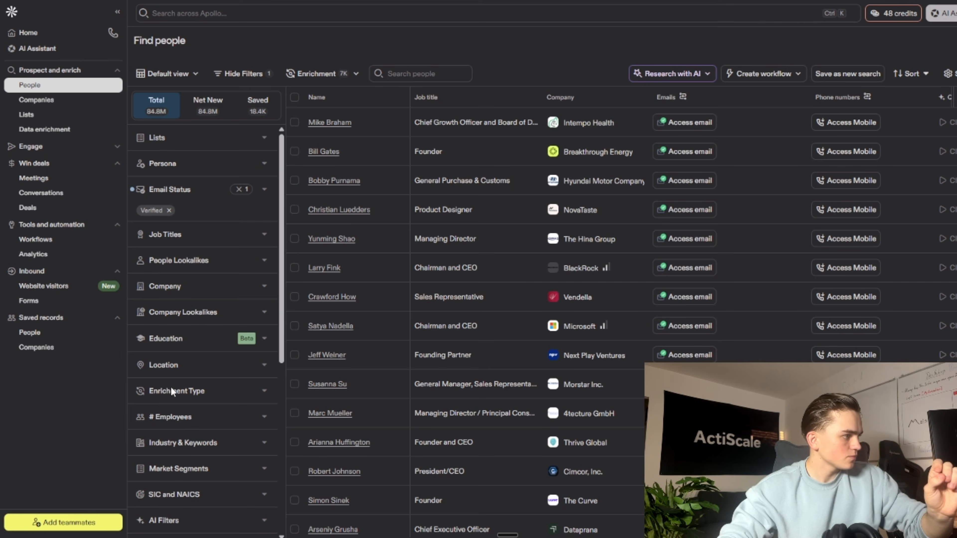
- Add ceo, founder and owner as included job titles in the people search
{"action": "left_click", "coordinate": [204, 241]}
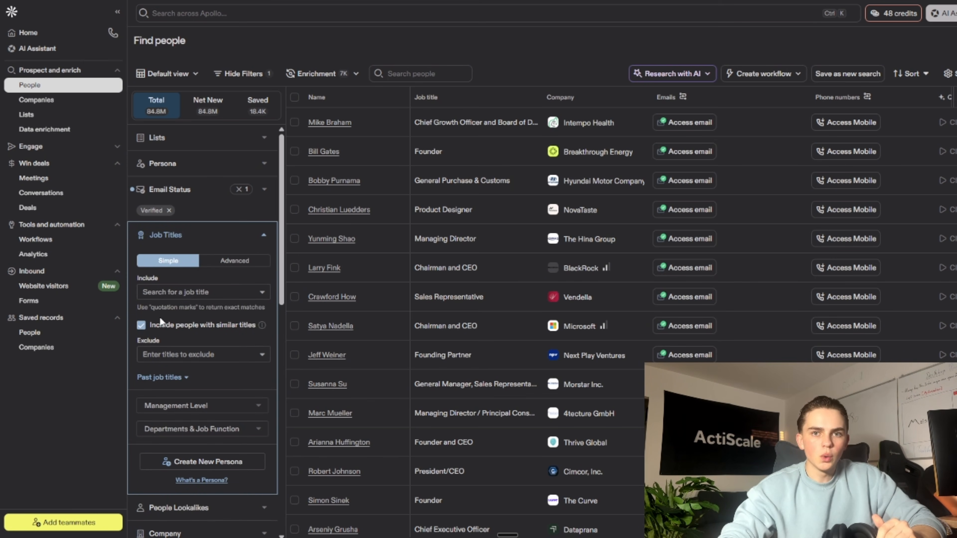
{"action": "left_click", "coordinate": [141, 326]}
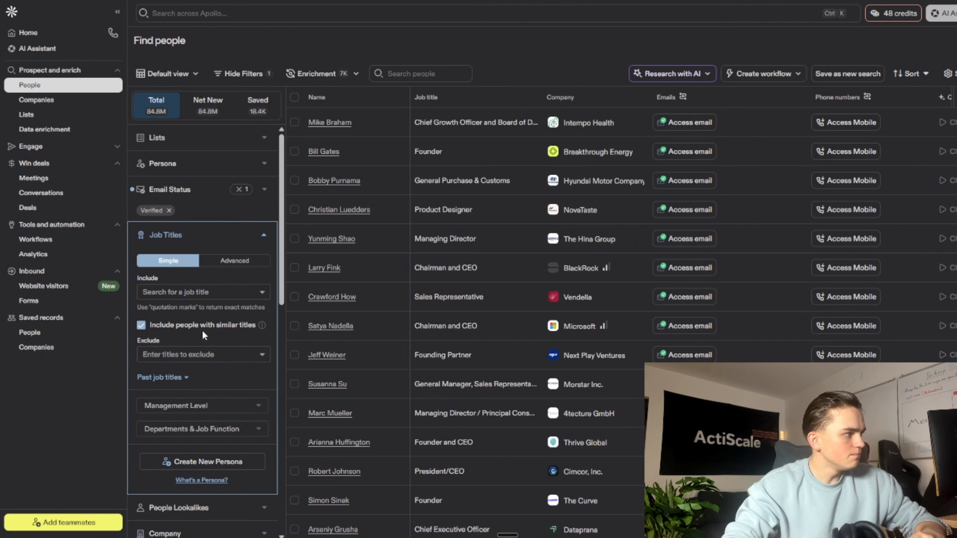
{"action": "left_click", "coordinate": [176, 289]}
{"action": "type", "text": "ce"}
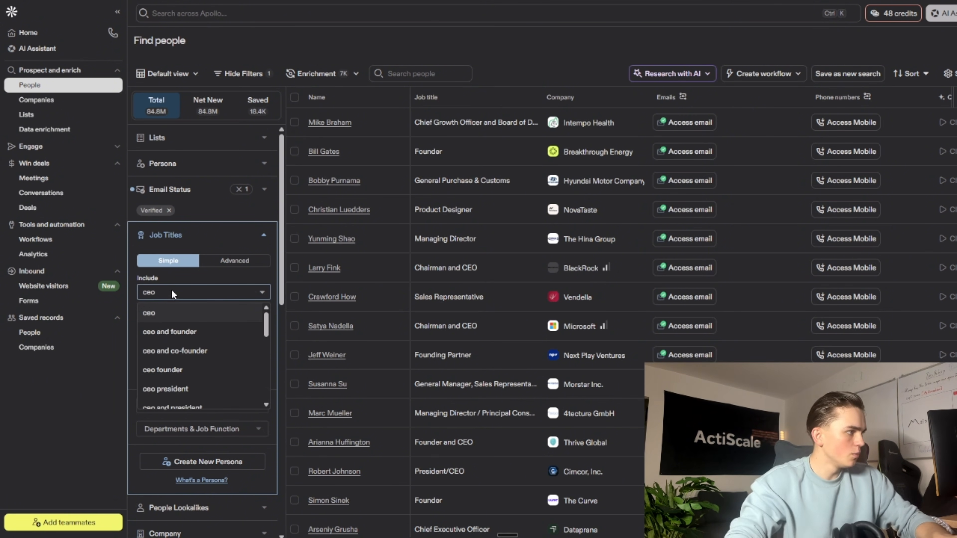
{"action": "type", "text": "o"}
{"action": "left_click", "coordinate": [158, 312]}
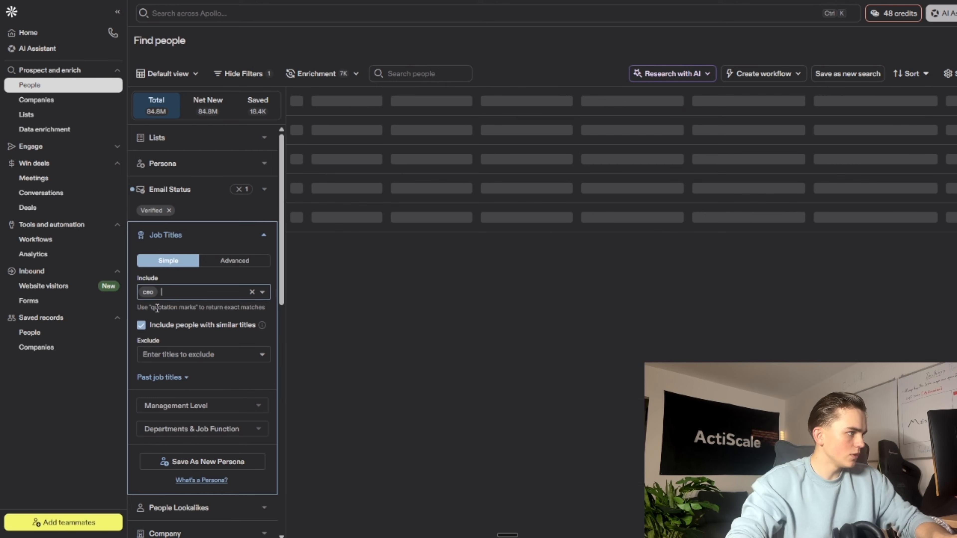
{"action": "type", "text": "founder"}
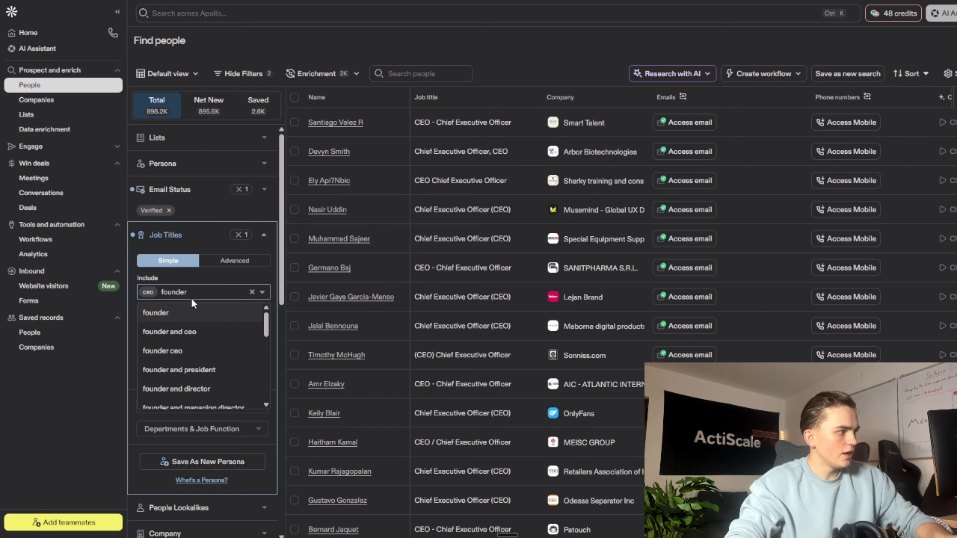
{"action": "left_click", "coordinate": [221, 312]}
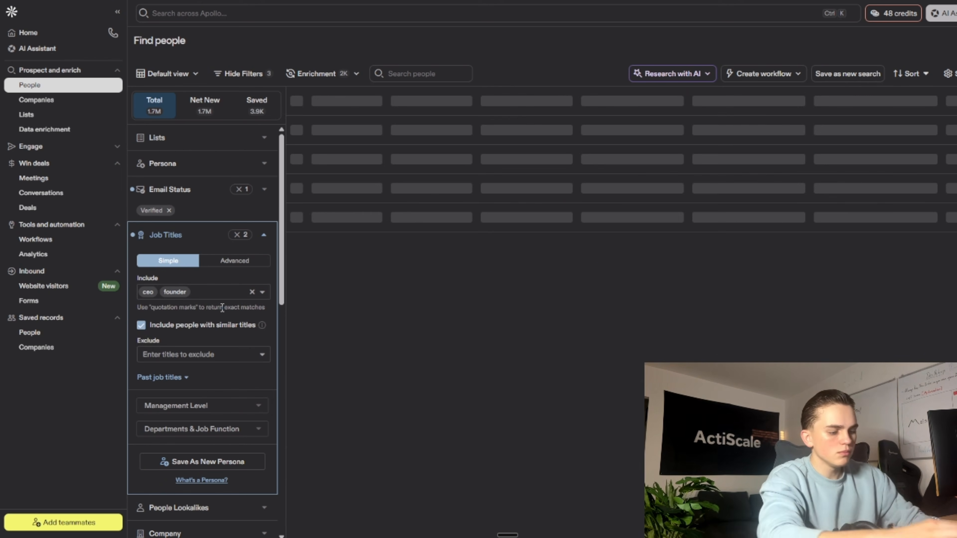
{"action": "type", "text": "owner"}
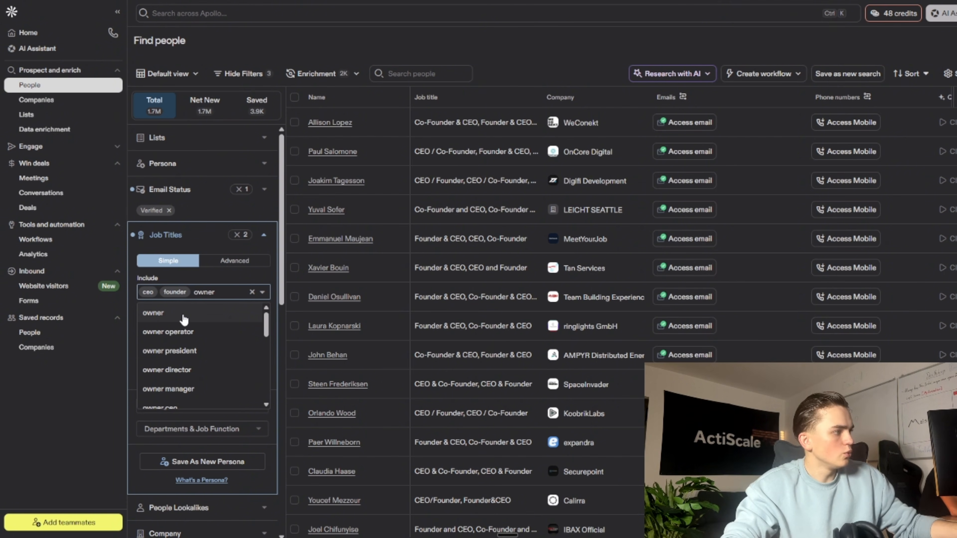
{"action": "left_click", "coordinate": [200, 312]}
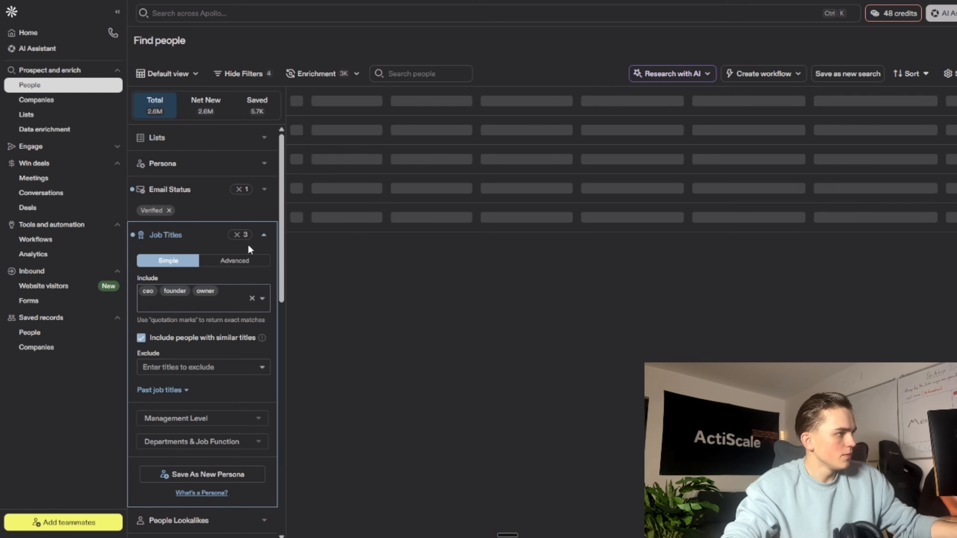
- Exclude the job titles co-owner and co-founder from the people search
{"action": "left_click", "coordinate": [211, 368]}
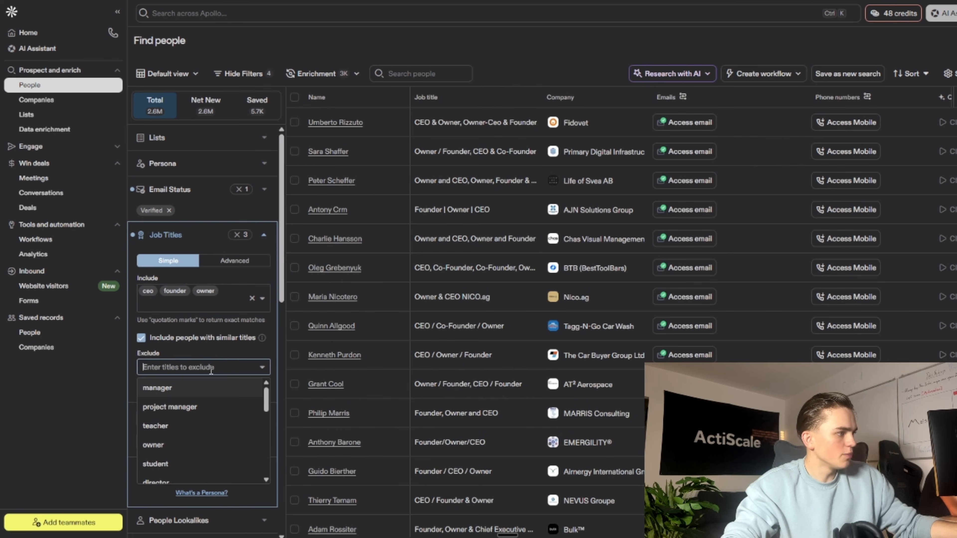
{"action": "type", "text": "d"}
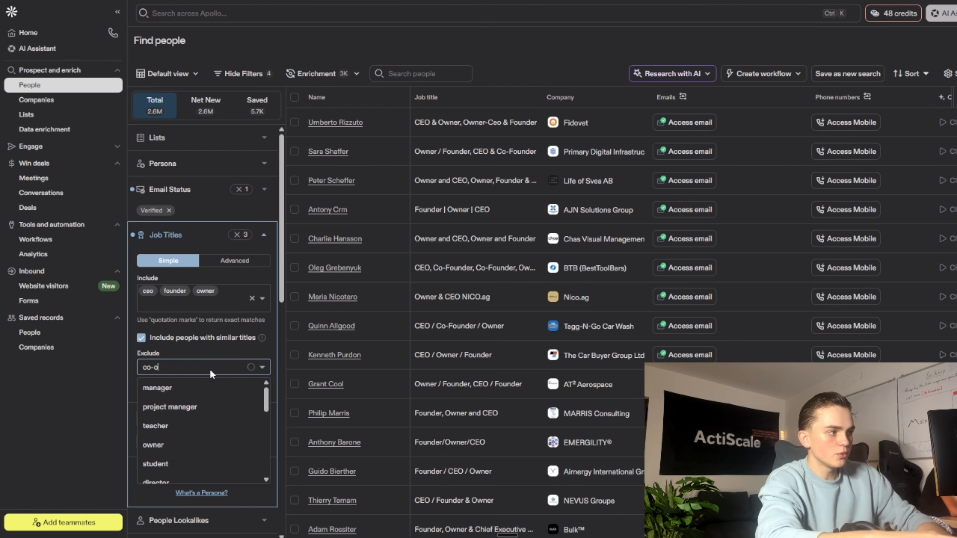
{"action": "type", "text": "o-owner"}
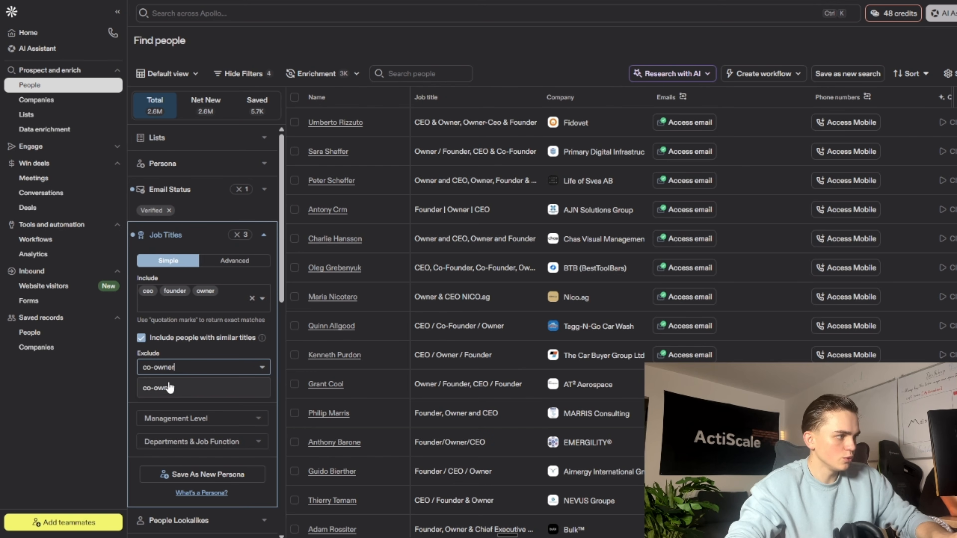
{"action": "left_click", "coordinate": [169, 387]}
{"action": "type", "text": "co-"}
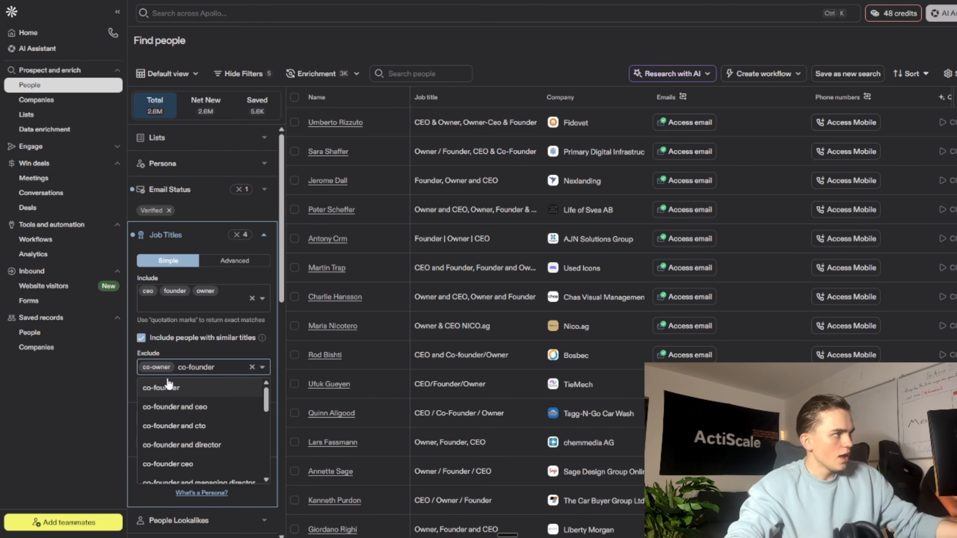
{"action": "left_click", "coordinate": [167, 387]}
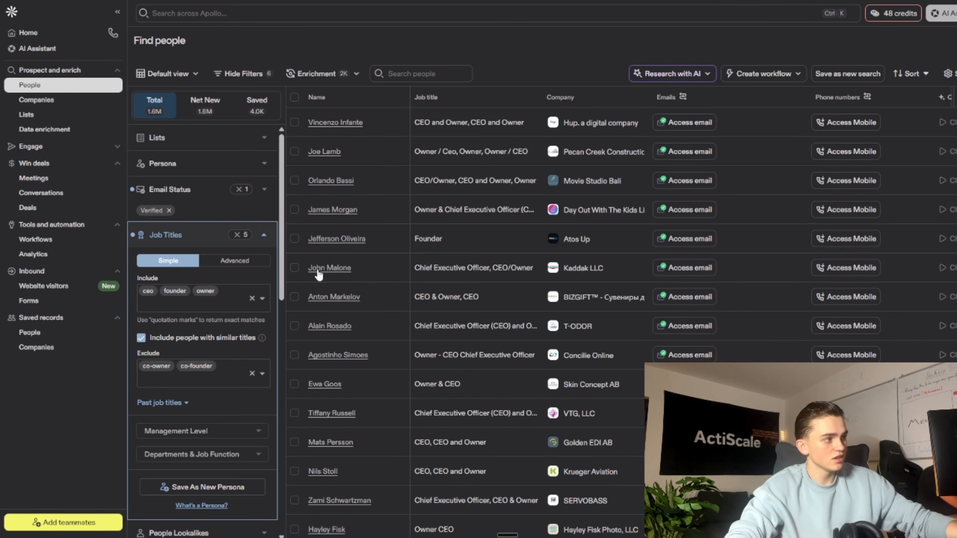
{"action": "left_click", "coordinate": [261, 240]}
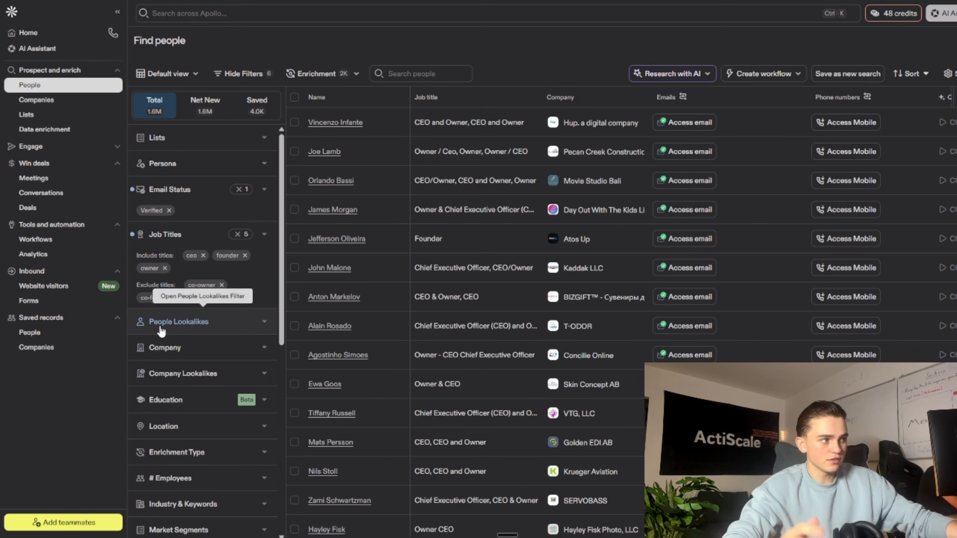
- Examine the Company and People Lookalikes filters, including the lookalike person suggestions and the work URLs field
{"action": "left_click", "coordinate": [265, 352]}
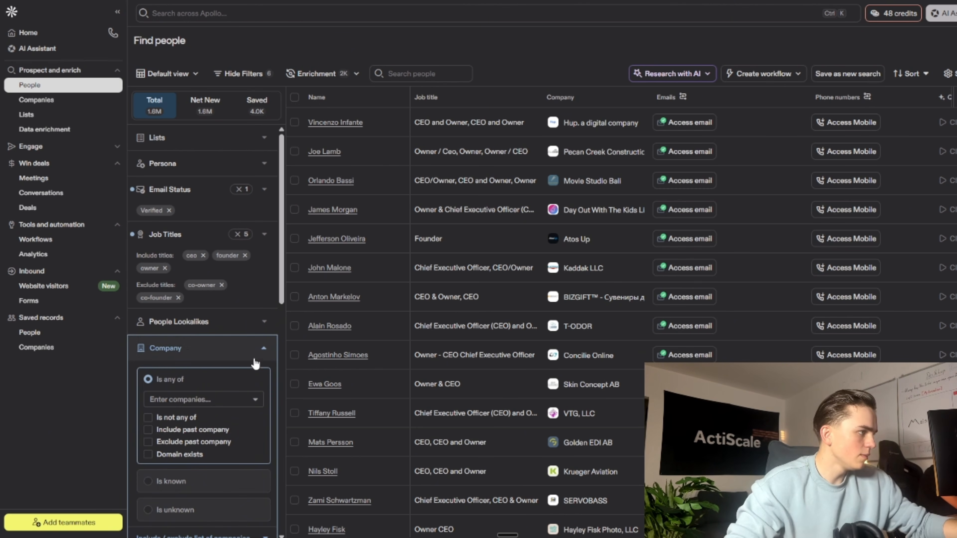
{"action": "left_click", "coordinate": [260, 348]}
{"action": "left_click", "coordinate": [224, 326]}
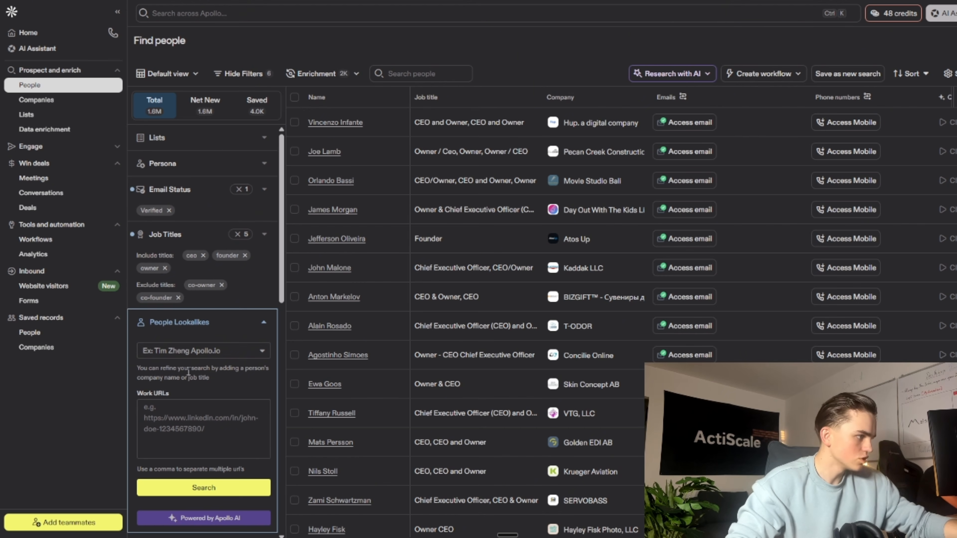
{"action": "scroll", "coordinate": [188, 373], "scroll_direction": "down", "scroll_amount": 3}
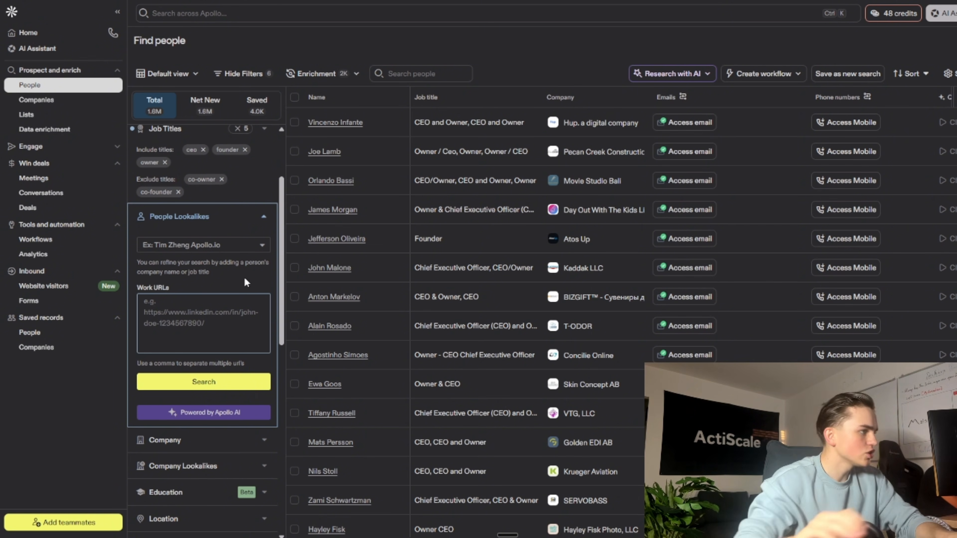
{"action": "left_click", "coordinate": [199, 317]}
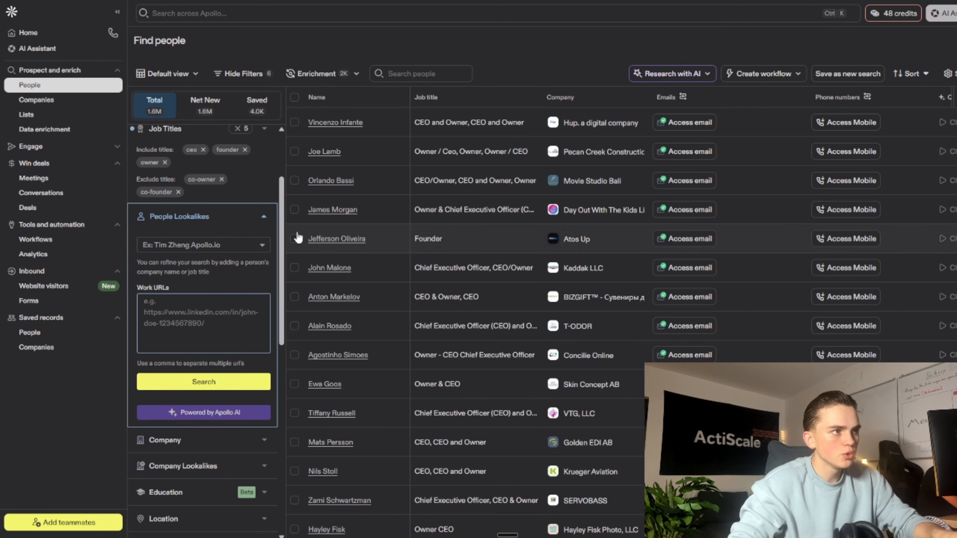
{"action": "left_click", "coordinate": [209, 244]}
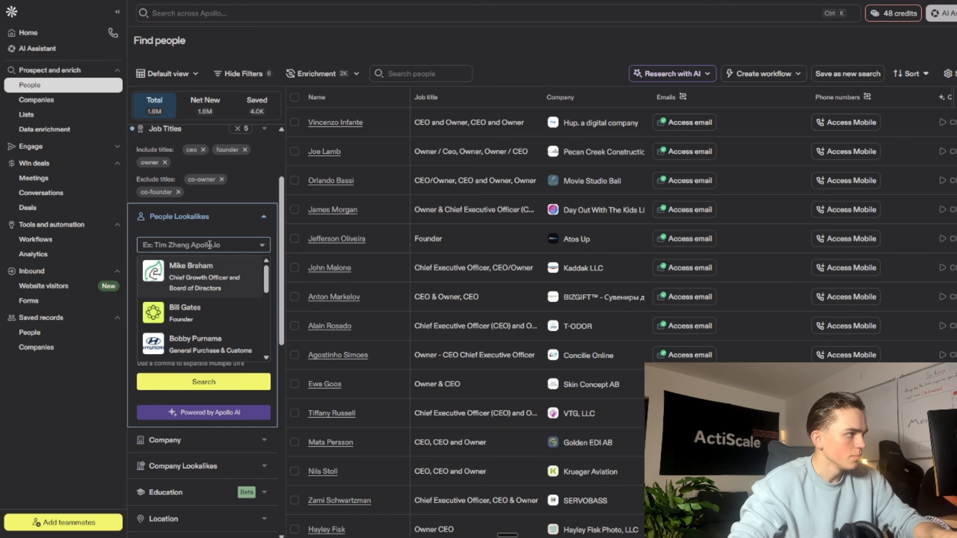
{"action": "left_click", "coordinate": [241, 222]}
{"action": "left_click", "coordinate": [264, 215]}
{"action": "left_click", "coordinate": [260, 219]}
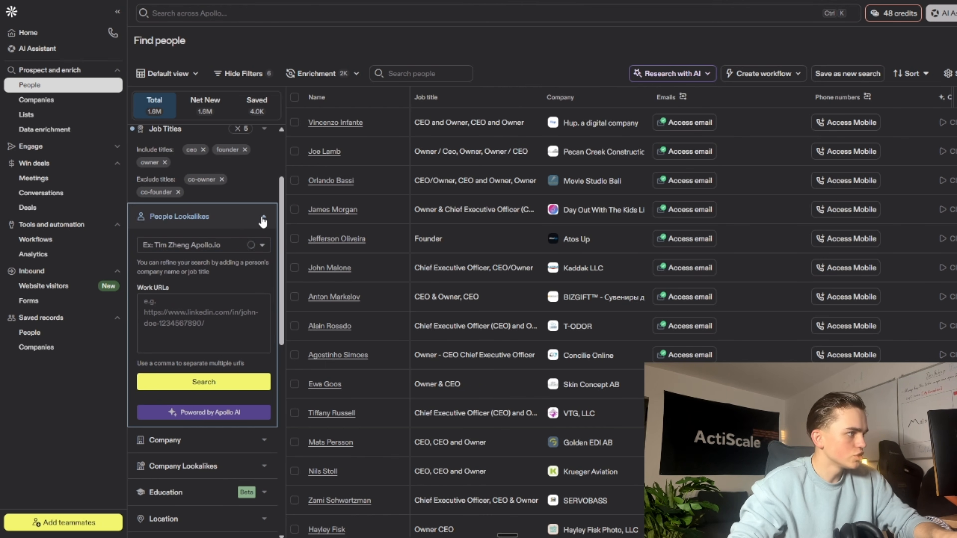
{"action": "left_click", "coordinate": [228, 220]}
{"action": "left_click", "coordinate": [151, 216]}
{"action": "left_click", "coordinate": [152, 307]}
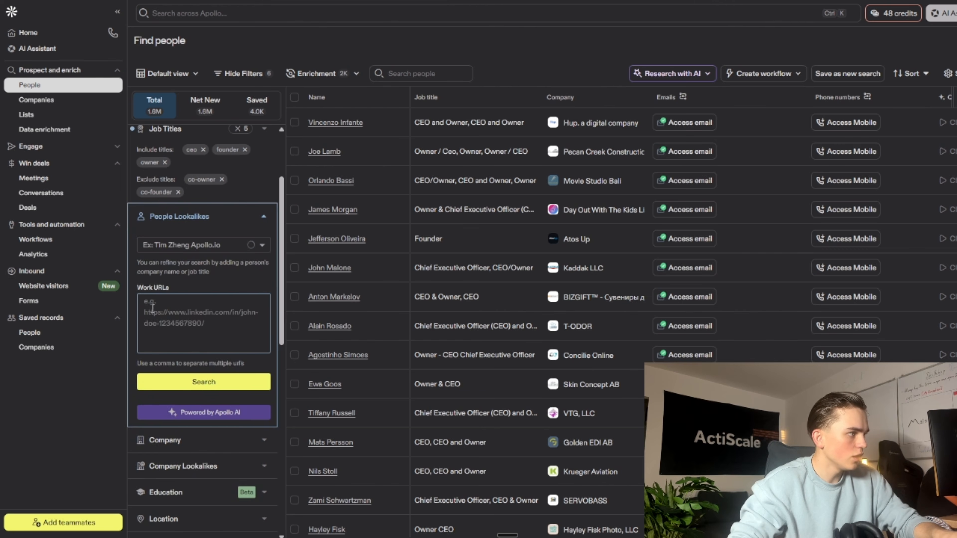
{"action": "left_click", "coordinate": [264, 216]}
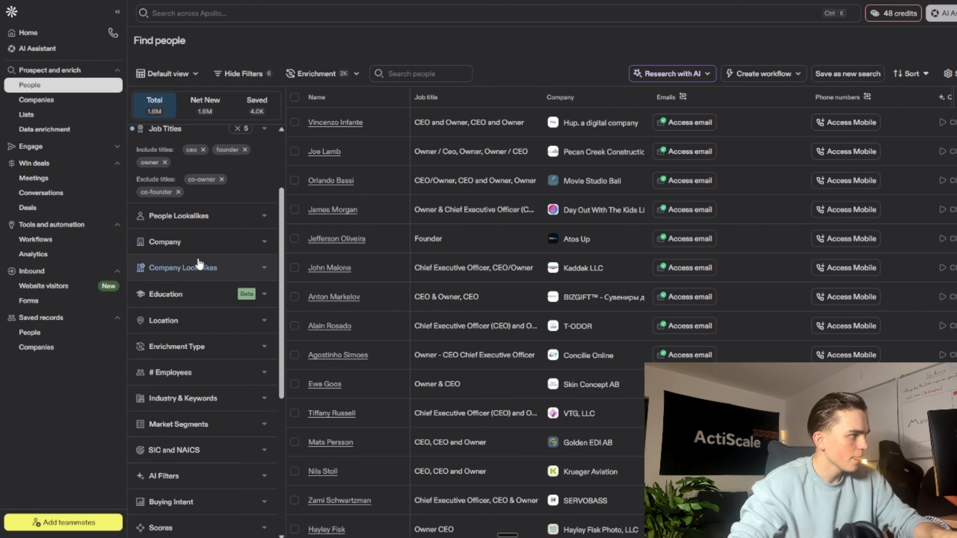
- Restrict the Company filter to Google and enable the option to include past companies
{"action": "left_click", "coordinate": [202, 249]}
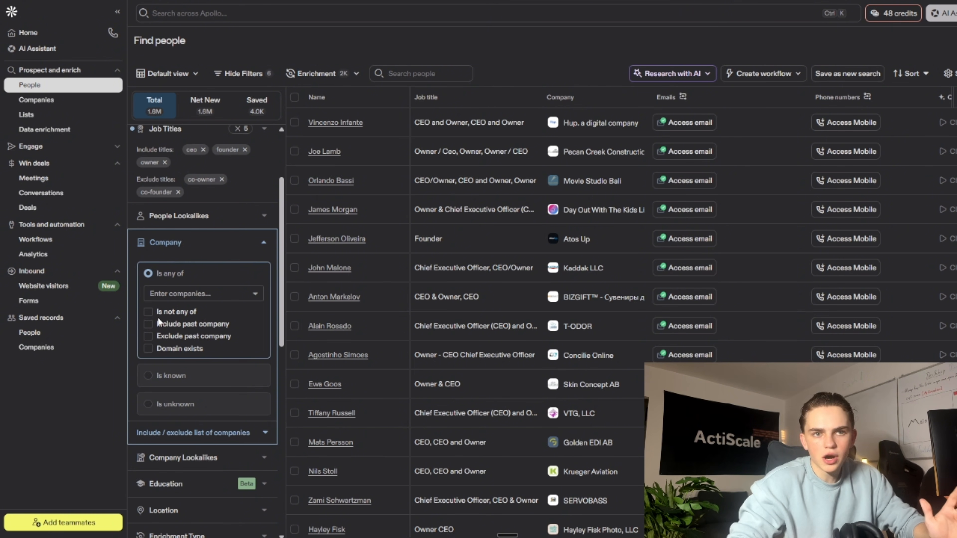
{"action": "left_click", "coordinate": [149, 324]}
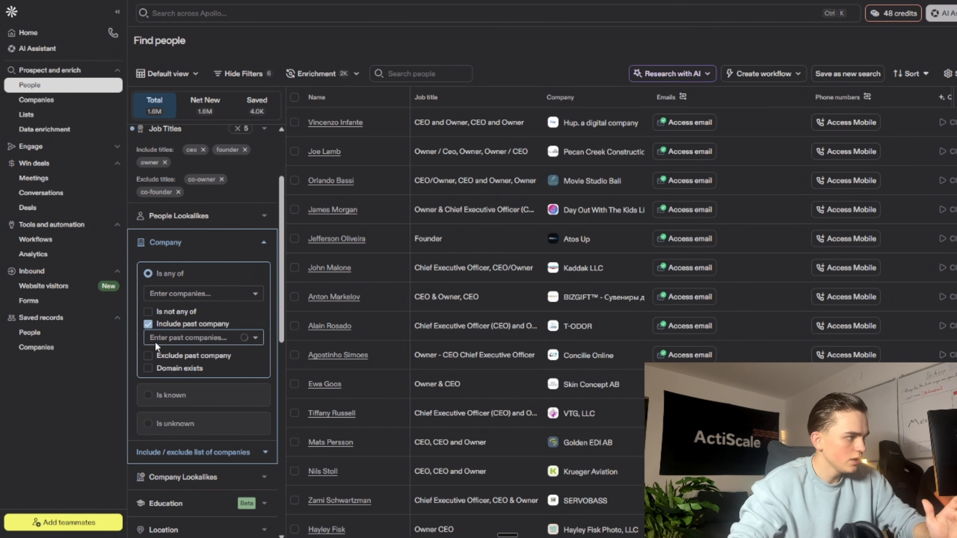
{"action": "left_click", "coordinate": [167, 295]}
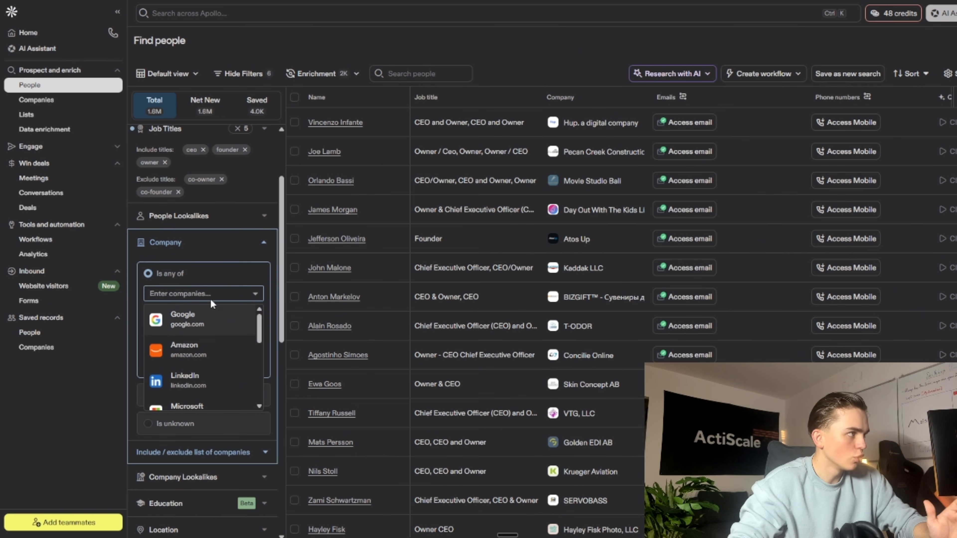
{"action": "left_click", "coordinate": [172, 319]}
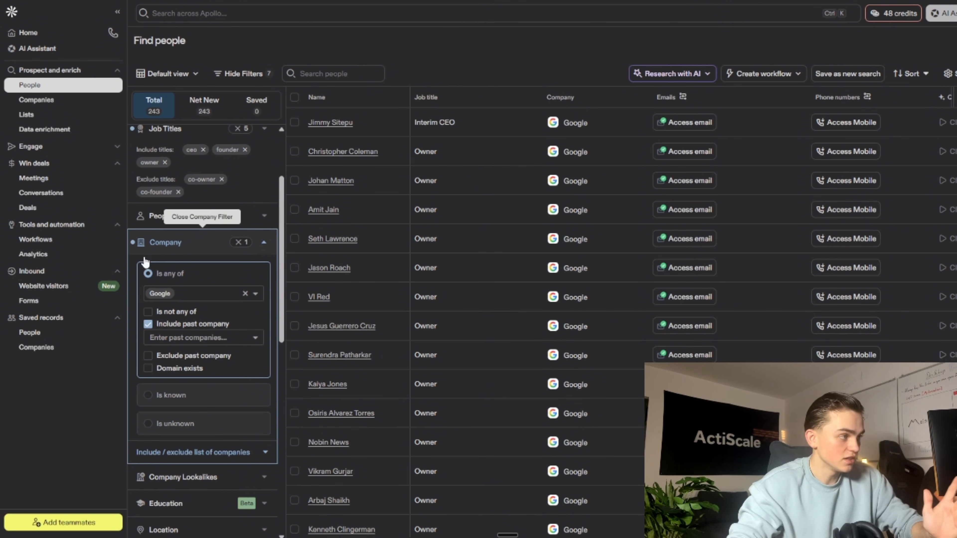
- Remove Google from the Company filter and turn off the option to include past companies
{"action": "left_click", "coordinate": [245, 294]}
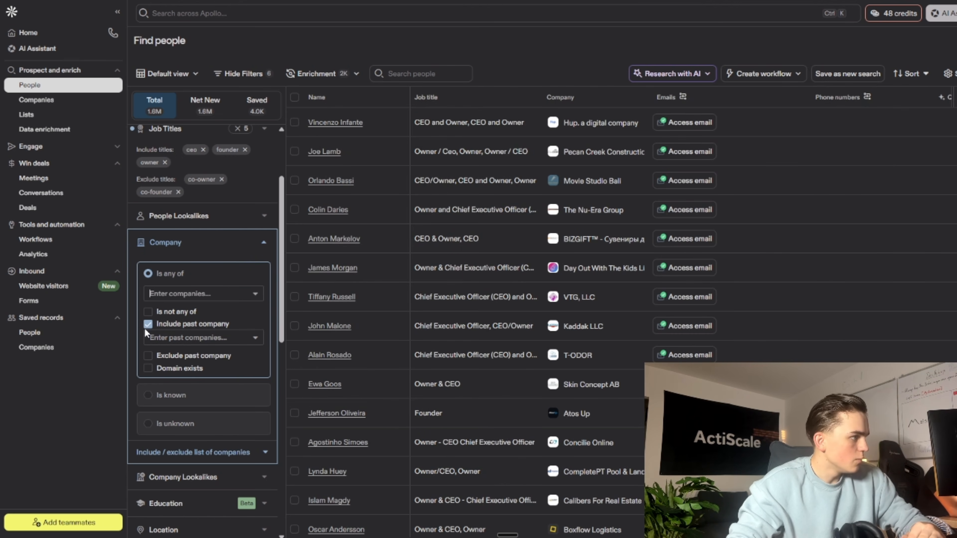
{"action": "left_click", "coordinate": [148, 323]}
{"action": "scroll", "coordinate": [155, 373], "scroll_direction": "down", "scroll_amount": 2}
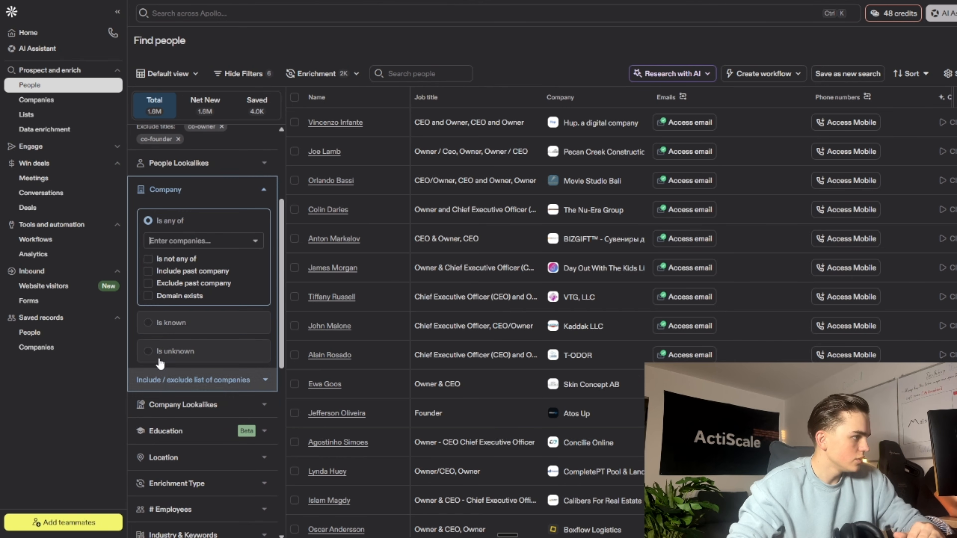
{"action": "left_click", "coordinate": [268, 186]}
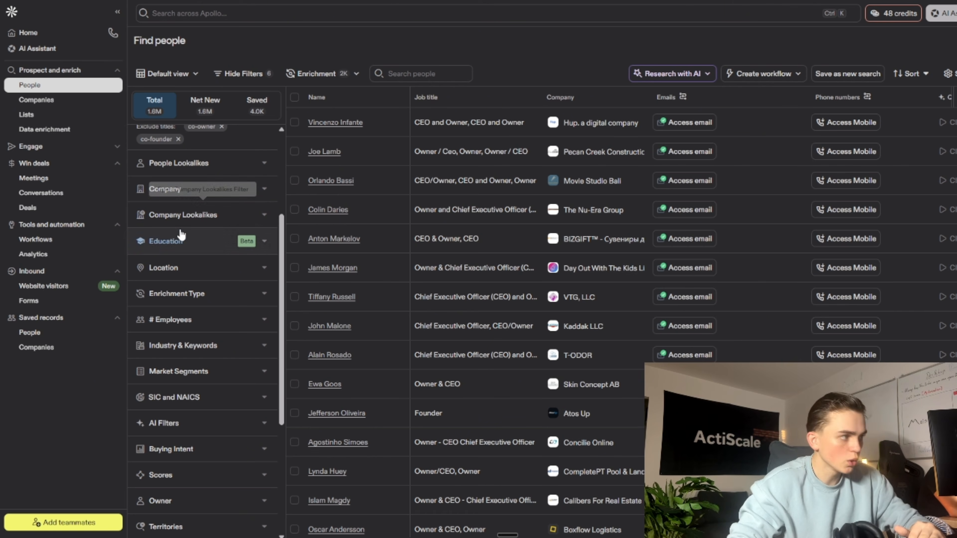
- Try limiting the Education filter to the school University of Oxford, and clear the school selection again
{"action": "left_click", "coordinate": [183, 250]}
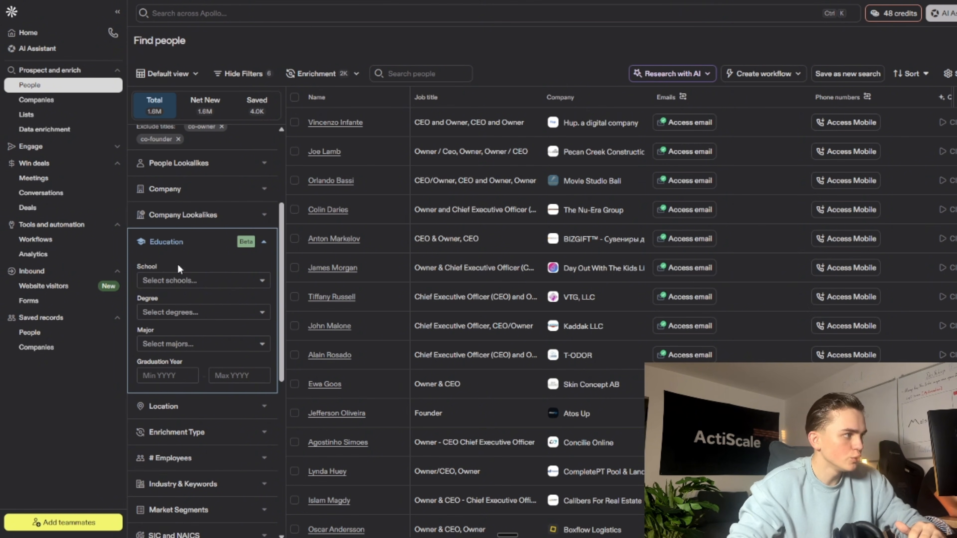
{"action": "left_click", "coordinate": [160, 280]}
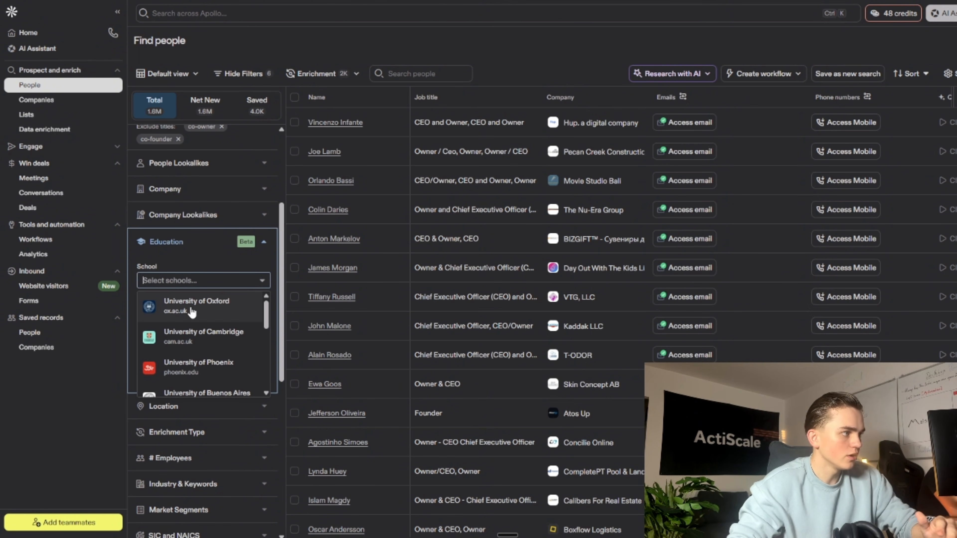
{"action": "left_click", "coordinate": [182, 306]}
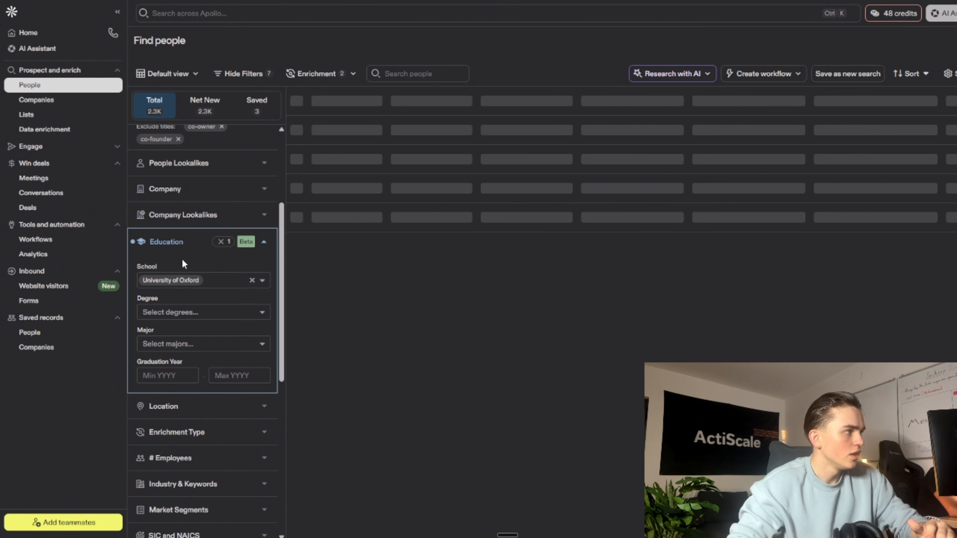
{"action": "left_click", "coordinate": [251, 282]}
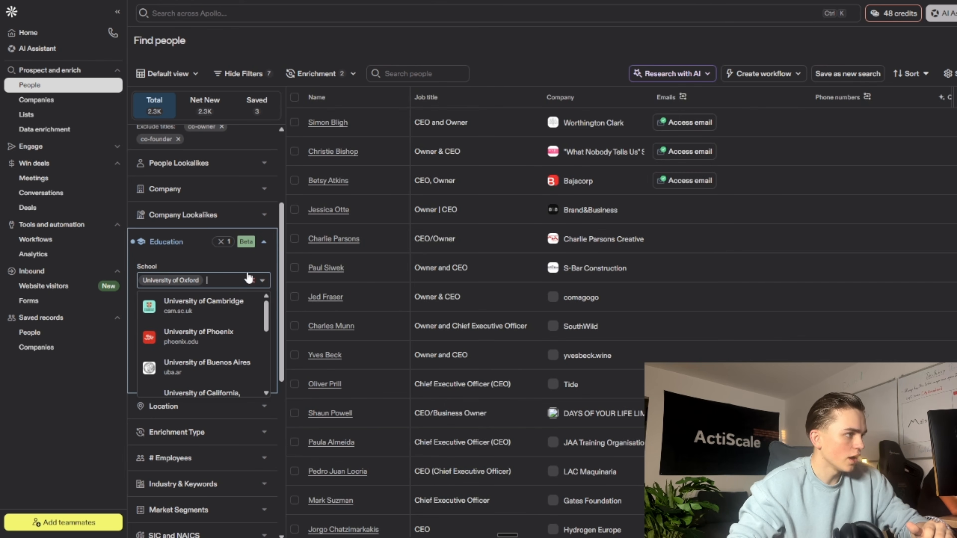
{"action": "left_click", "coordinate": [252, 281]}
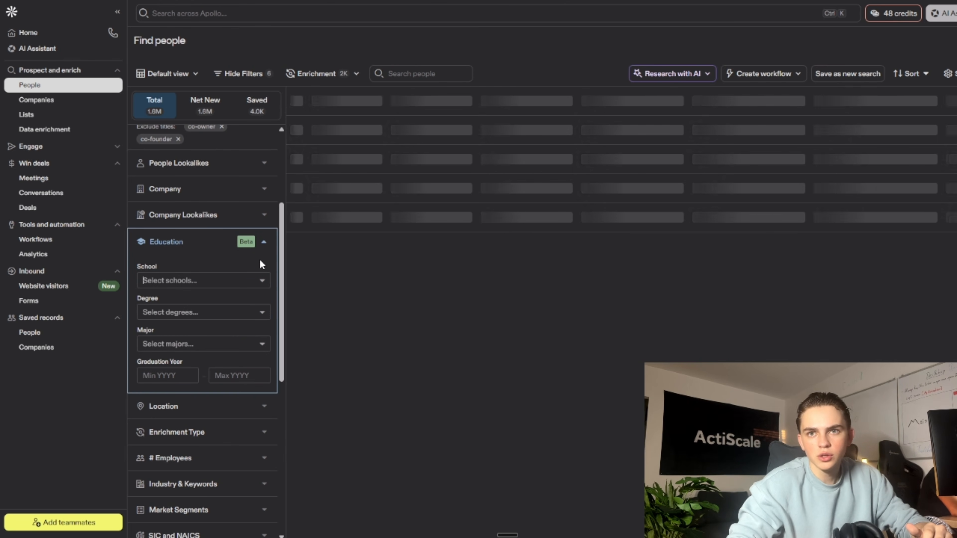
{"action": "left_click", "coordinate": [221, 280]}
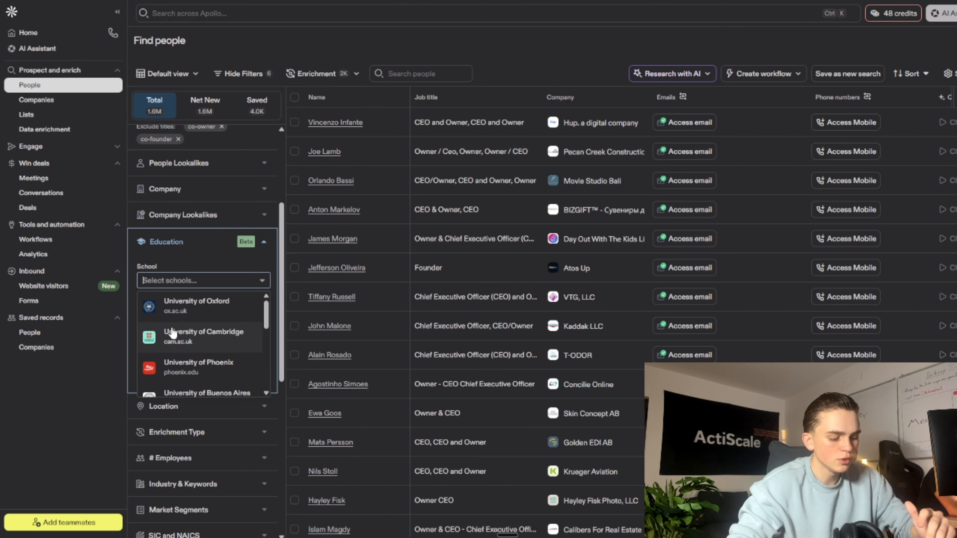
{"action": "left_click", "coordinate": [263, 242]}
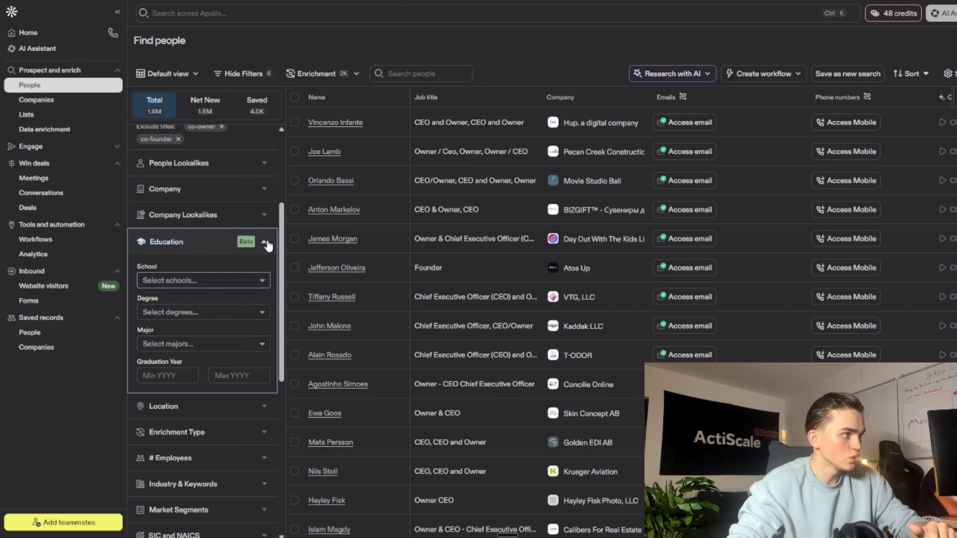
{"action": "left_click", "coordinate": [264, 242]}
- Restrict the contact location to the United States in the Location filter
{"action": "left_click", "coordinate": [209, 268]}
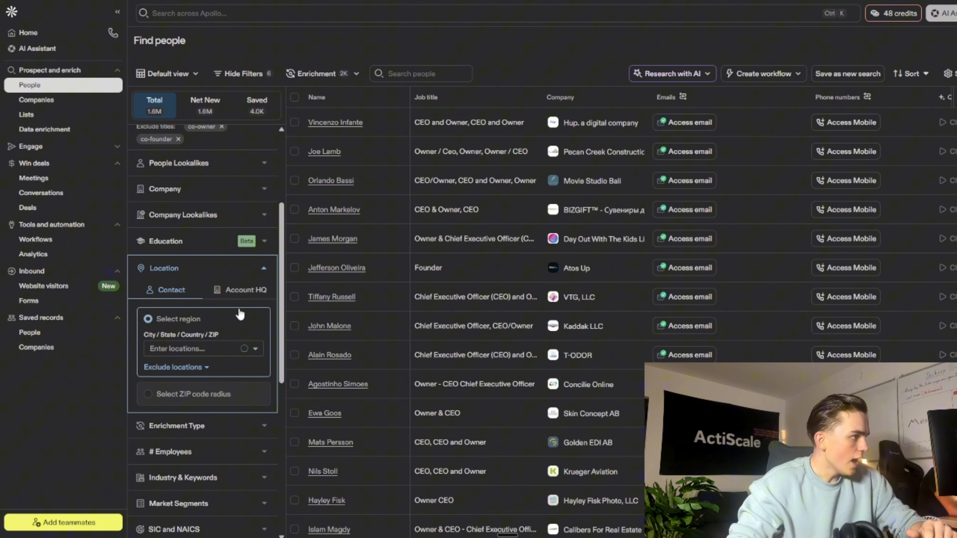
{"action": "left_click", "coordinate": [190, 347]}
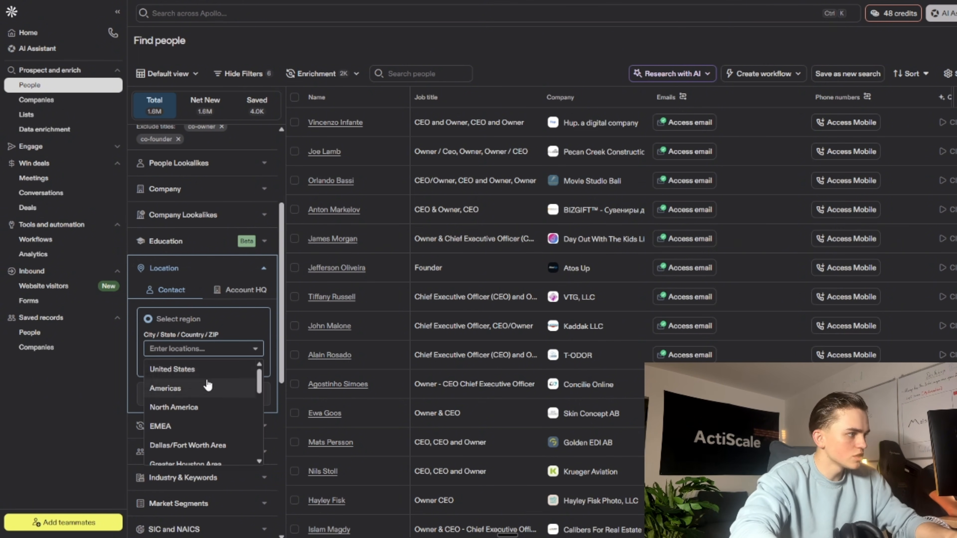
{"action": "left_click", "coordinate": [241, 369]}
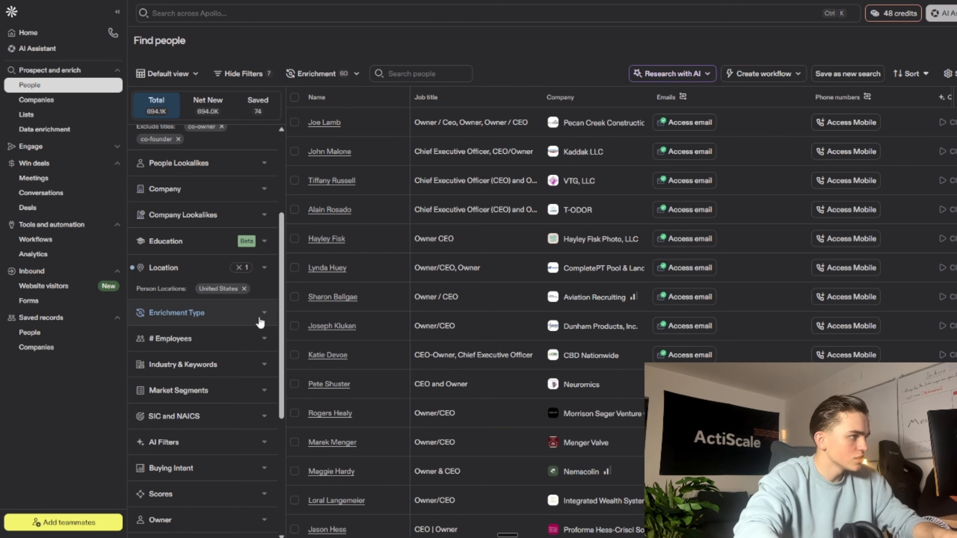
- Limit the company size to the predefined employee ranges 11-20, 21-50 and 51-100
{"action": "scroll", "coordinate": [252, 320], "scroll_direction": "down", "scroll_amount": 2}
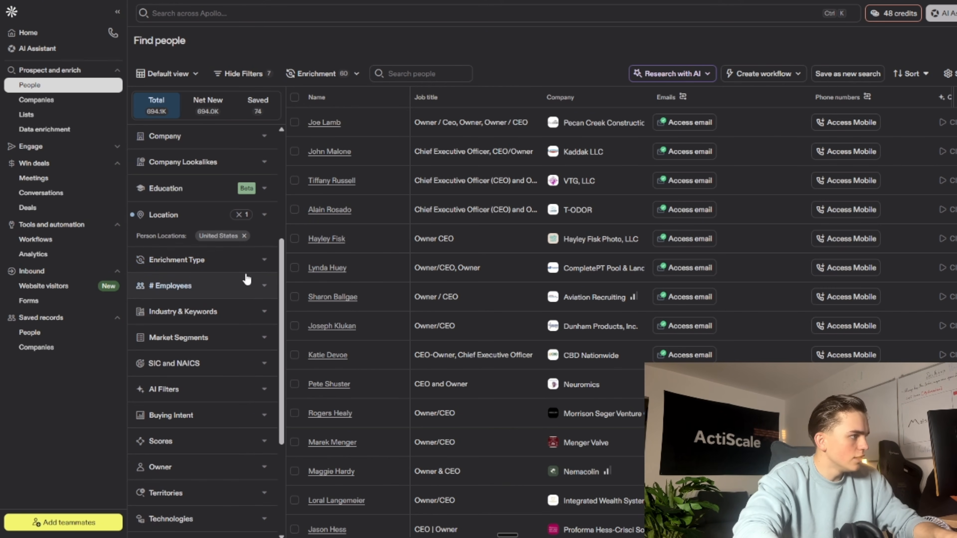
{"action": "left_click", "coordinate": [252, 291]}
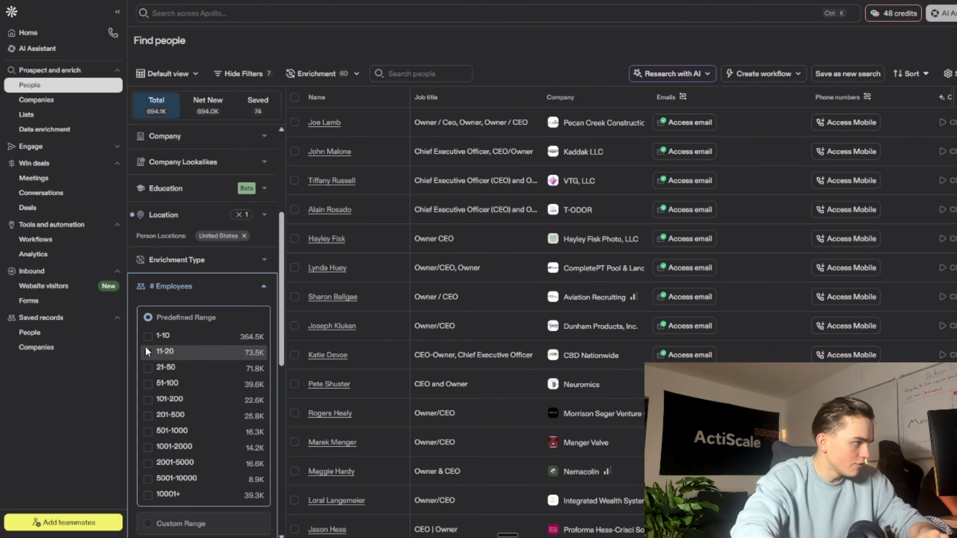
{"action": "left_click", "coordinate": [147, 369]}
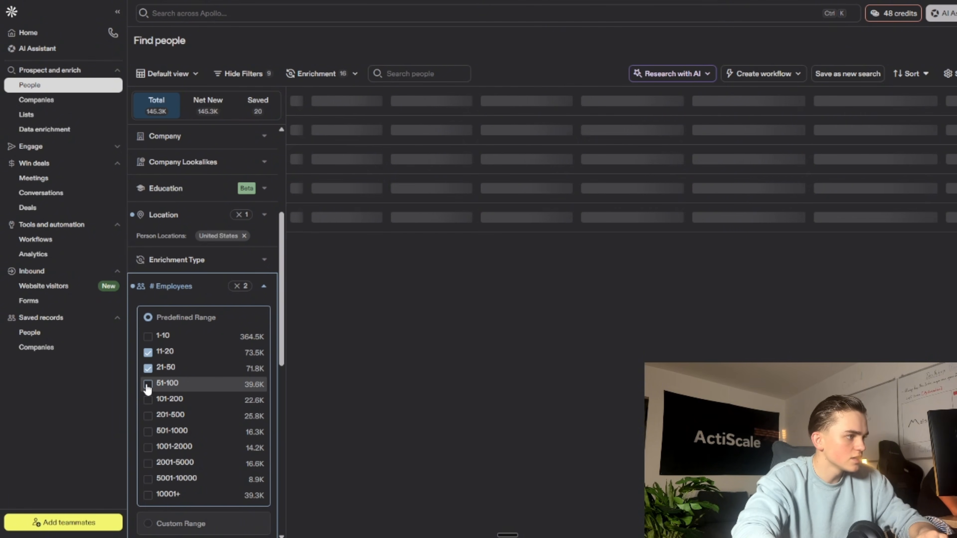
{"action": "left_click", "coordinate": [147, 385]}
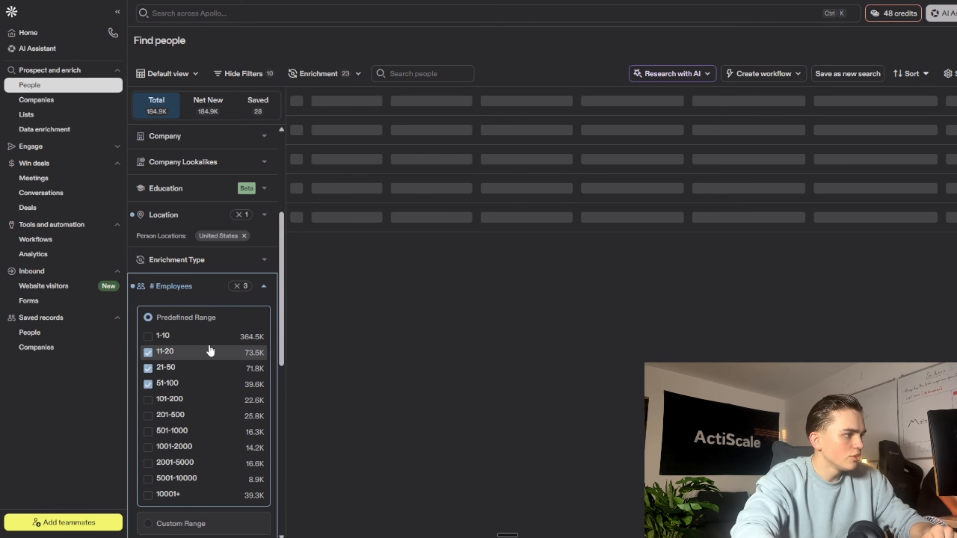
{"action": "left_click", "coordinate": [264, 286]}
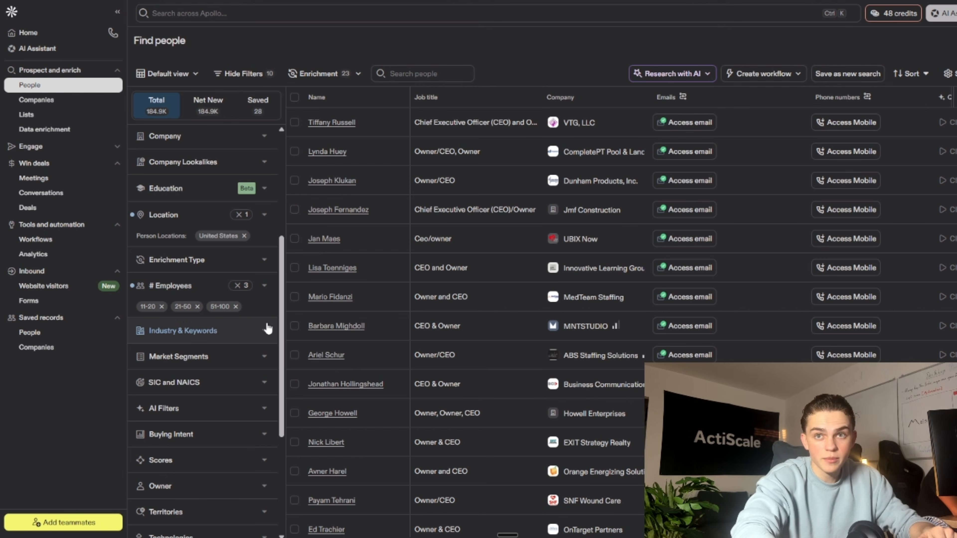
- Search the industries for training and restrict the people search to professional training & coaching
{"action": "scroll", "coordinate": [216, 305], "scroll_direction": "down", "scroll_amount": 2}
{"action": "left_click", "coordinate": [261, 283]}
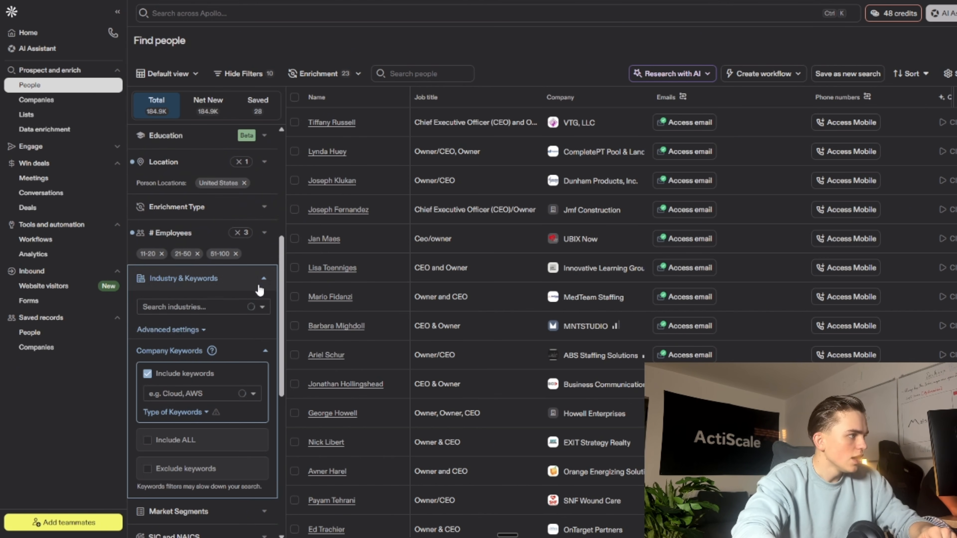
{"action": "left_click", "coordinate": [189, 308]}
{"action": "type", "text": "c"}
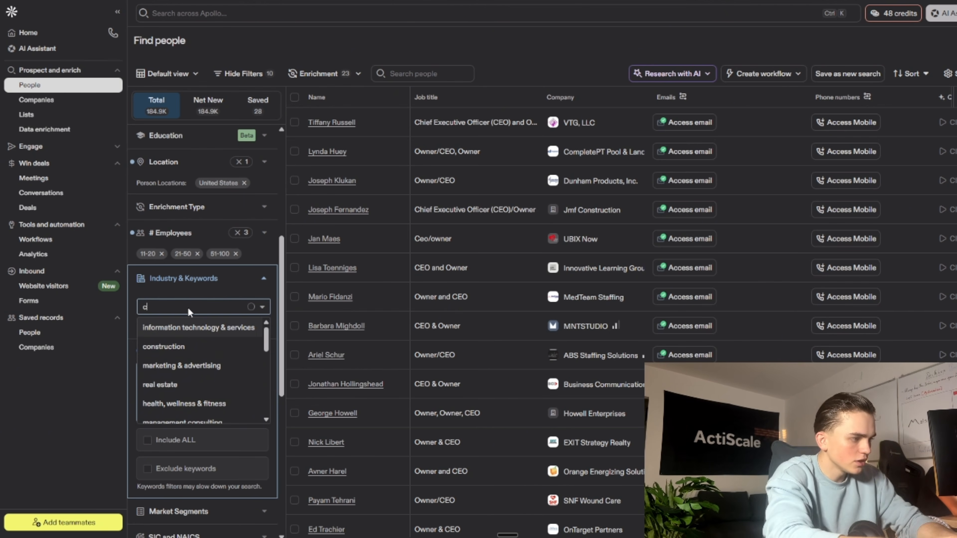
{"action": "key", "text": "BackSpace"}
{"action": "type", "text": "traini"}
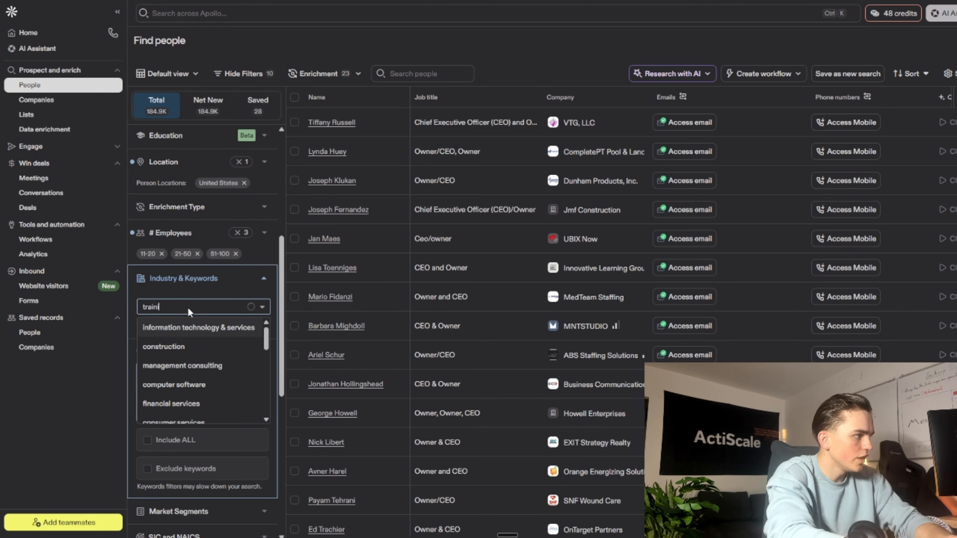
{"action": "type", "text": "ng"}
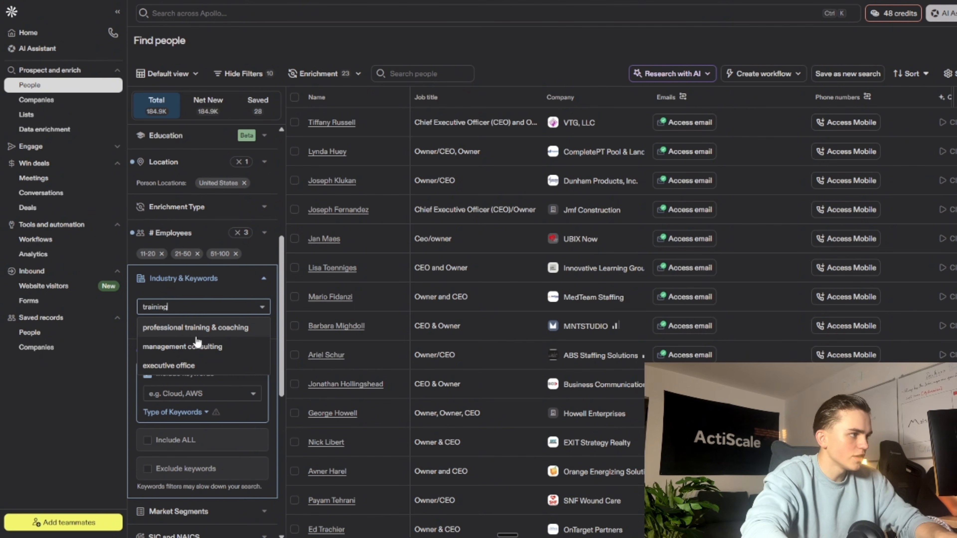
{"action": "left_click", "coordinate": [224, 327]}
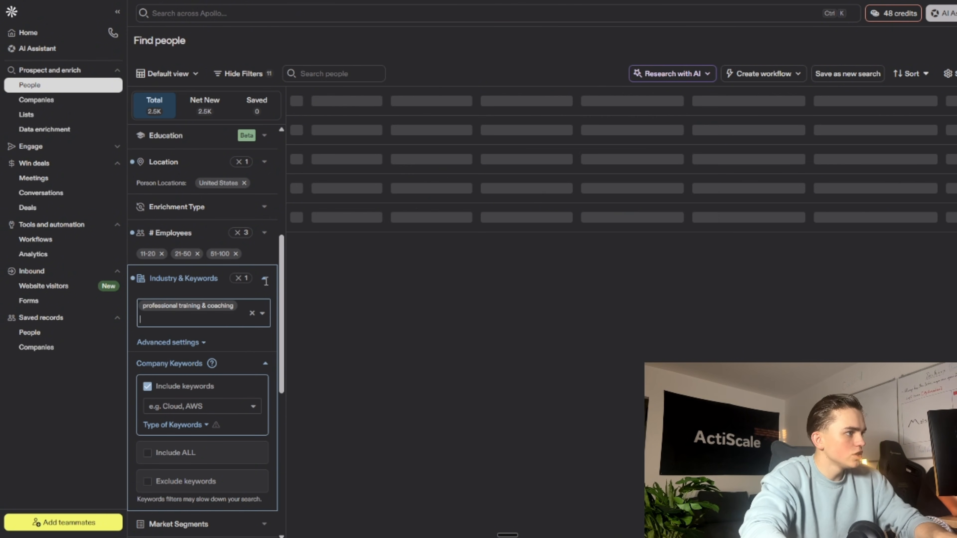
{"action": "left_click", "coordinate": [238, 279]}
- Add sales as an included company keyword in the Industry & Keywords filter
{"action": "scroll", "coordinate": [241, 276], "scroll_direction": "up", "scroll_amount": 5}
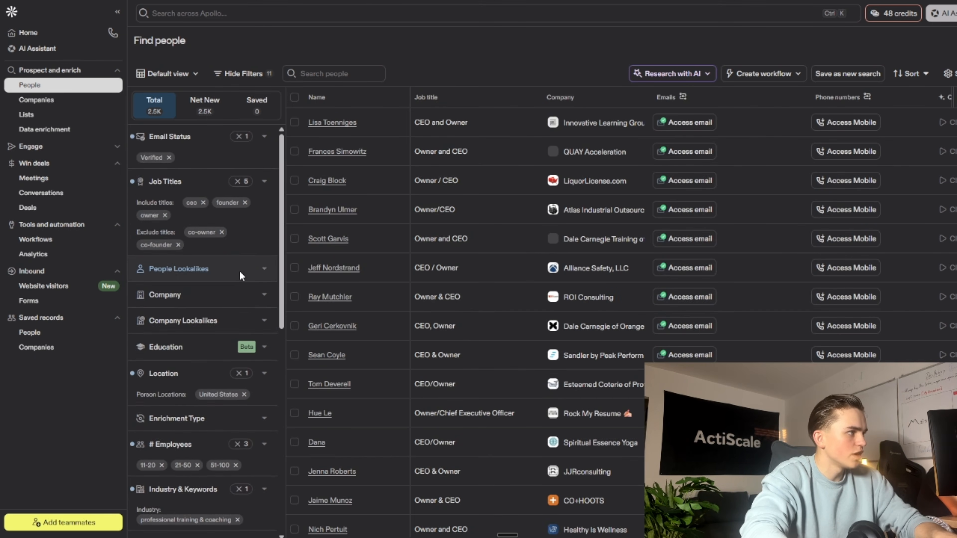
{"action": "scroll", "coordinate": [241, 277], "scroll_direction": "up", "scroll_amount": 2}
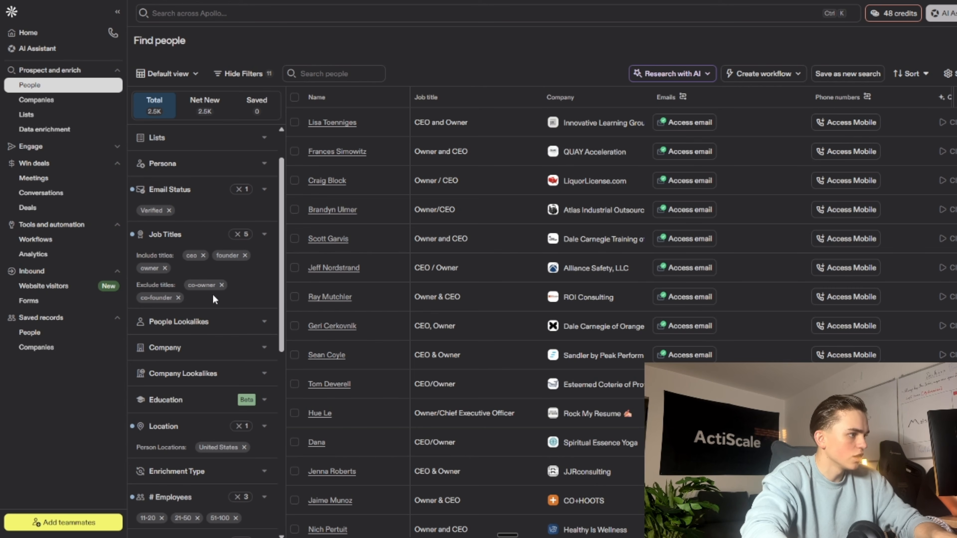
{"action": "scroll", "coordinate": [213, 301], "scroll_direction": "down", "scroll_amount": 6}
{"action": "scroll", "coordinate": [217, 311], "scroll_direction": "down", "scroll_amount": 3}
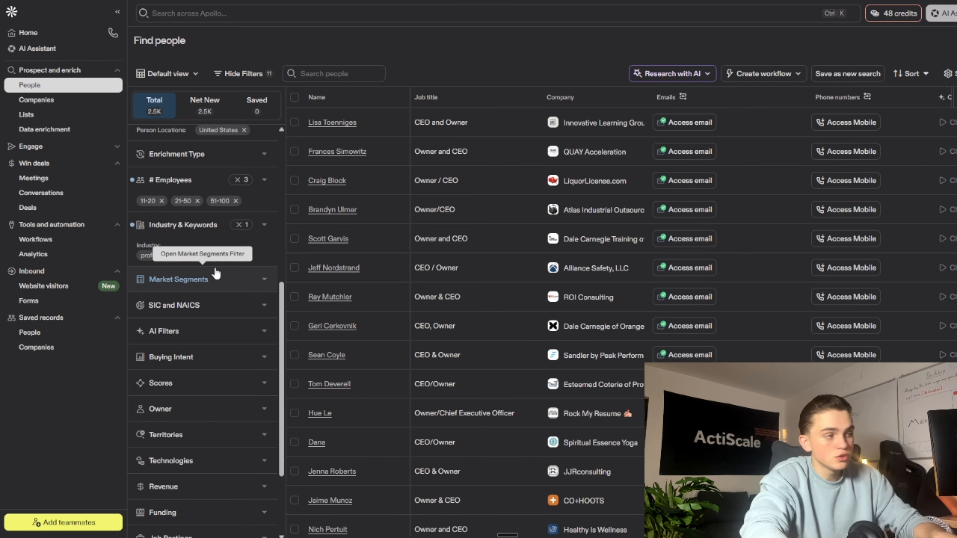
{"action": "left_click", "coordinate": [256, 226]}
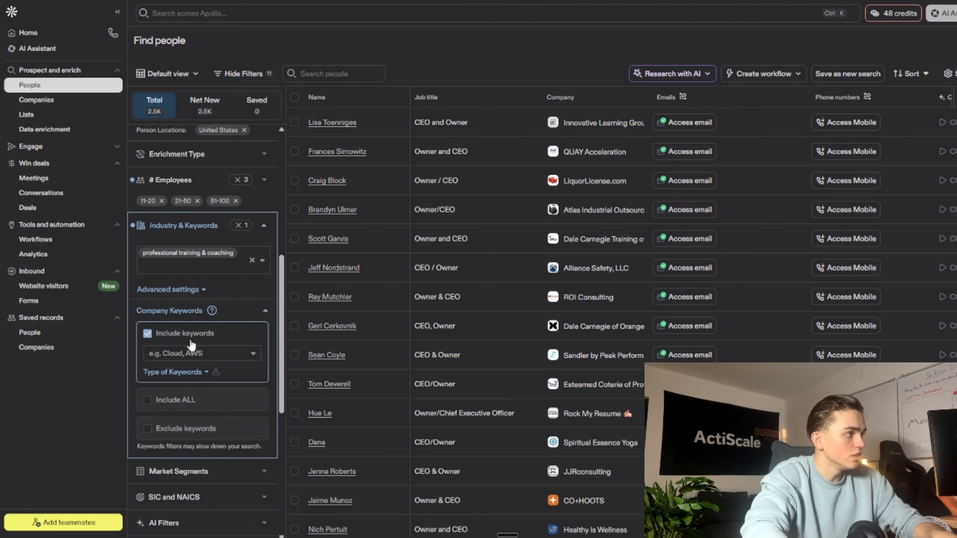
{"action": "left_click", "coordinate": [162, 355]}
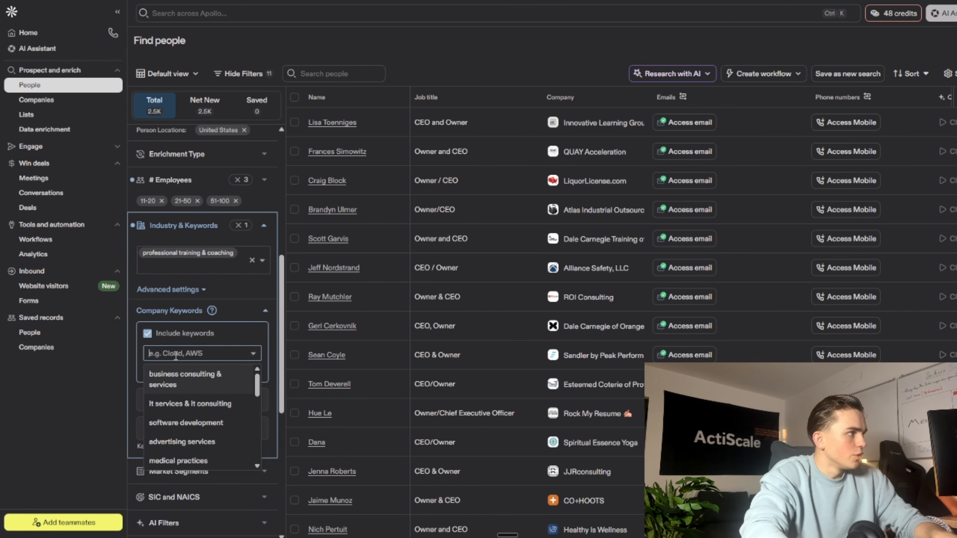
{"action": "type", "text": "sale"}
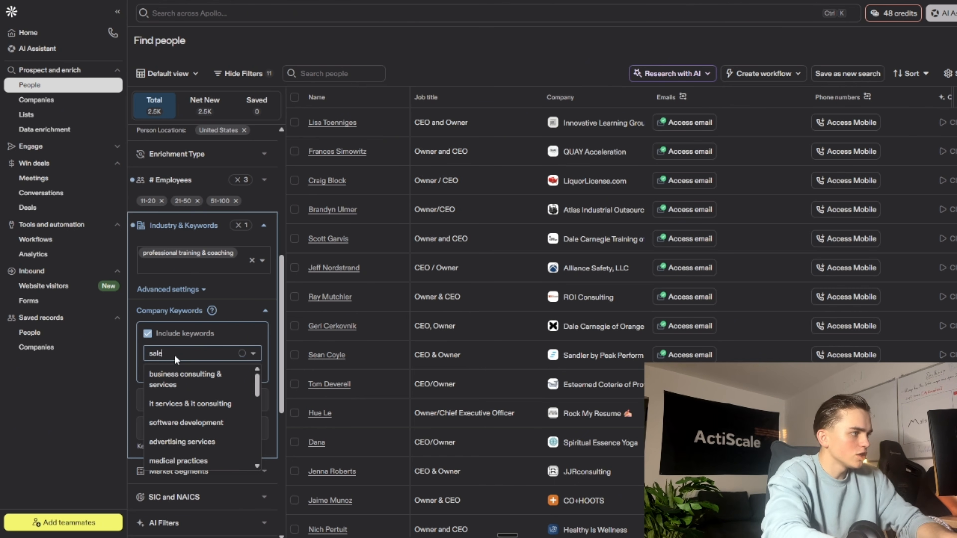
{"action": "type", "text": "s"}
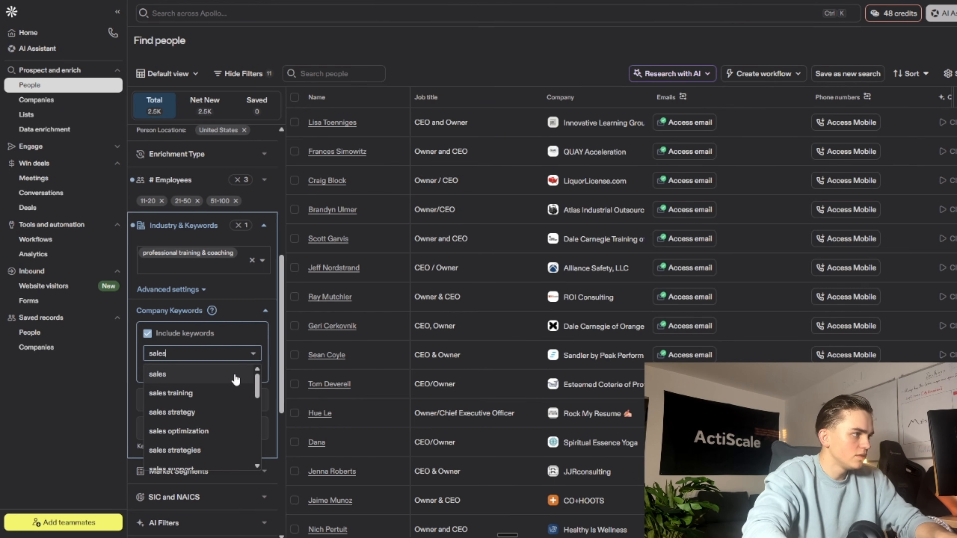
{"action": "key", "text": "Return"}
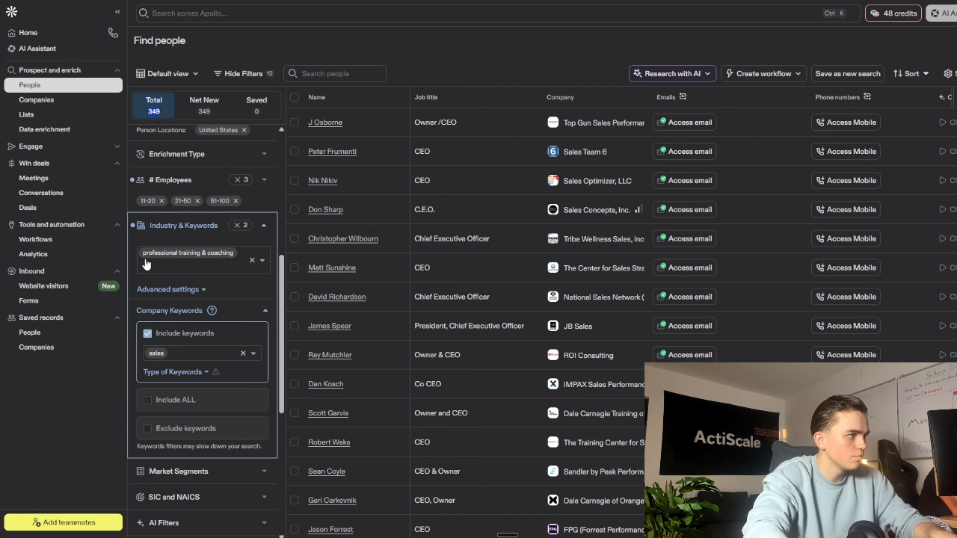
{"action": "scroll", "coordinate": [165, 321], "scroll_direction": "down", "scroll_amount": 2}
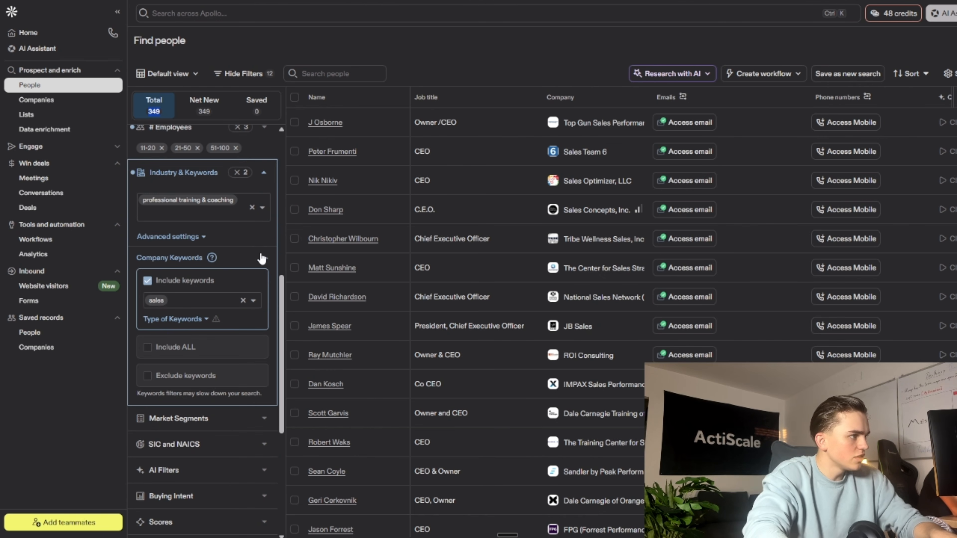
{"action": "left_click", "coordinate": [264, 172]}
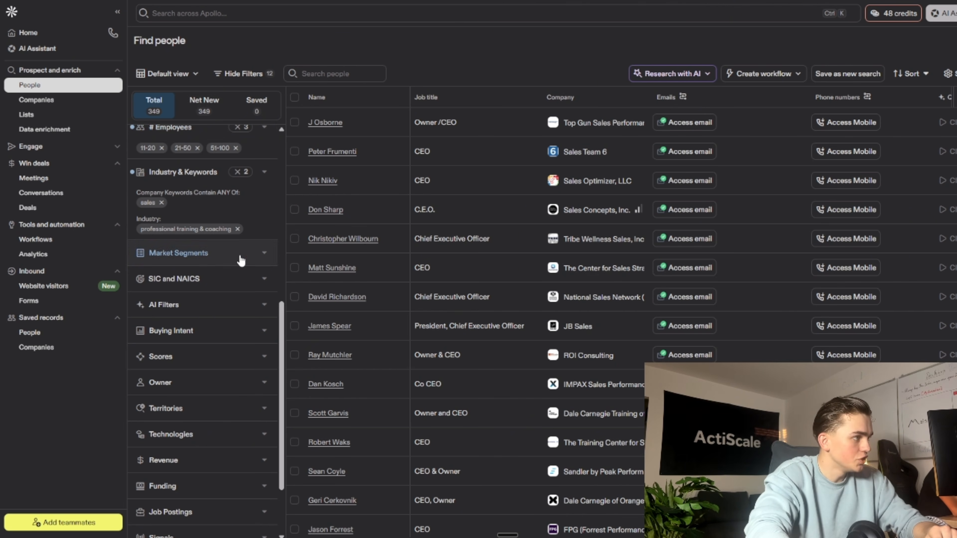
- Review the options offered by the Revenue and Signals filters without applying any
{"action": "scroll", "coordinate": [207, 286], "scroll_direction": "down", "scroll_amount": 3}
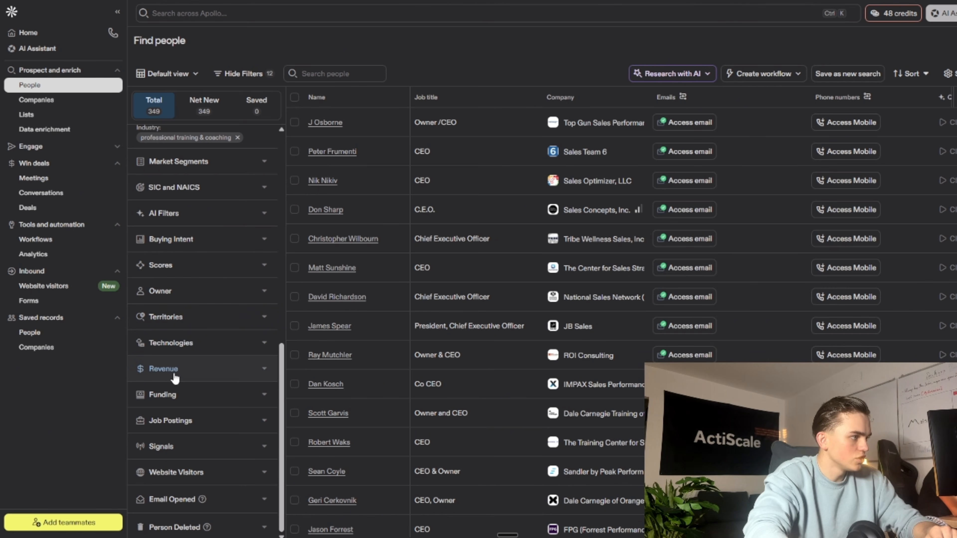
{"action": "left_click", "coordinate": [166, 371]}
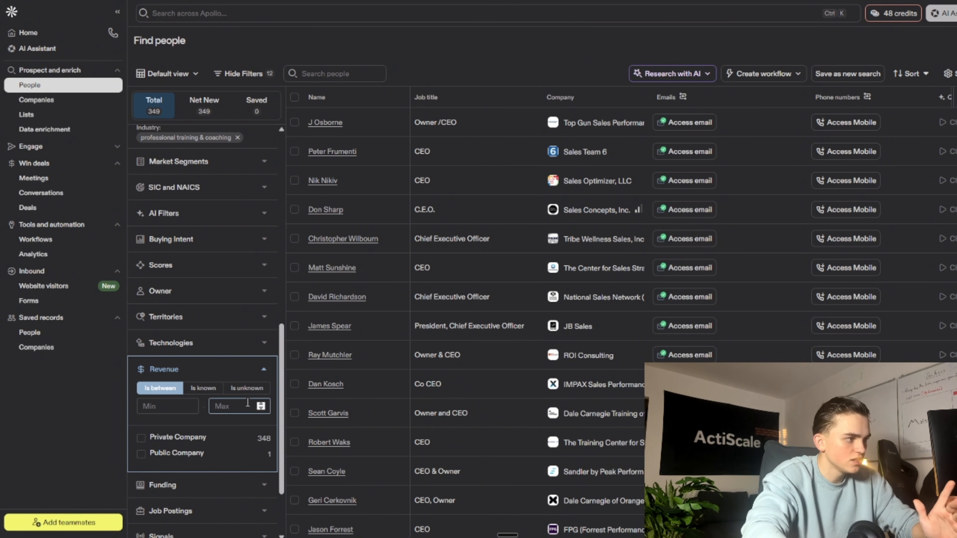
{"action": "left_click", "coordinate": [263, 369]}
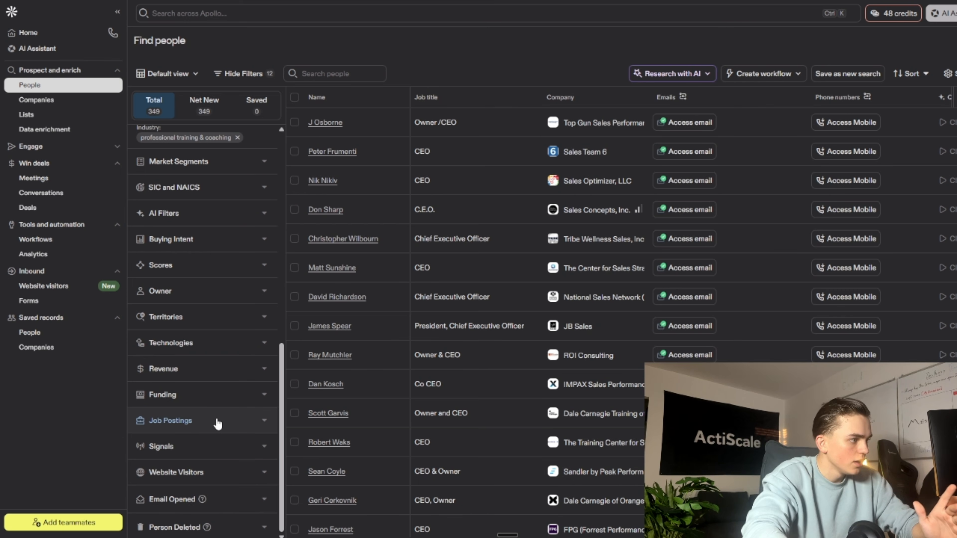
{"action": "left_click", "coordinate": [198, 456]}
{"action": "scroll", "coordinate": [195, 433], "scroll_direction": "down", "scroll_amount": 4}
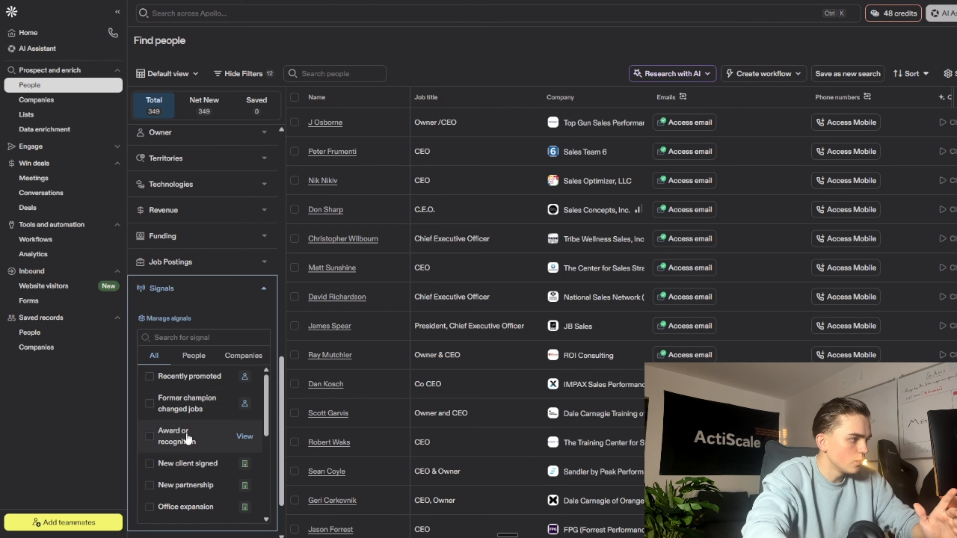
{"action": "scroll", "coordinate": [194, 418], "scroll_direction": "down", "scroll_amount": 3}
{"action": "scroll", "coordinate": [194, 414], "scroll_direction": "up", "scroll_amount": 5}
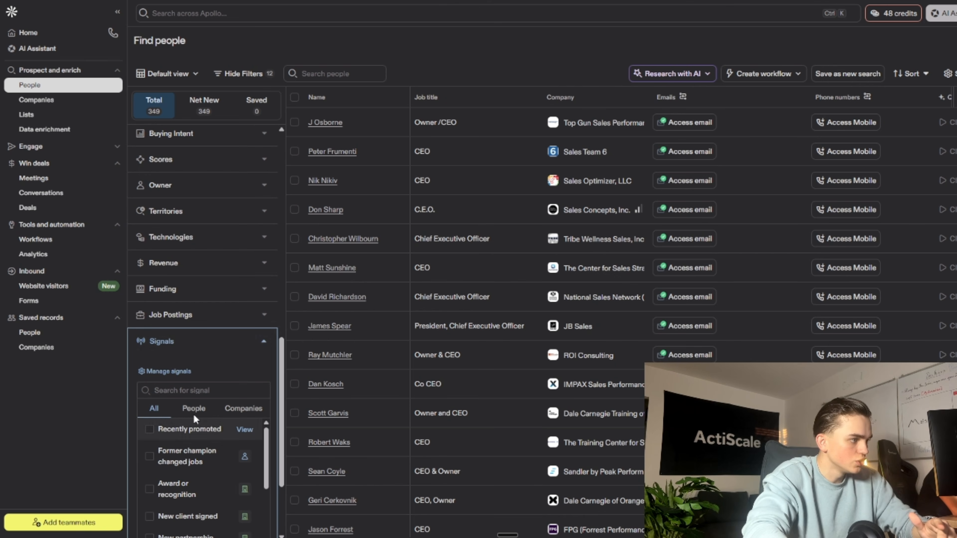
{"action": "left_click", "coordinate": [263, 342]}
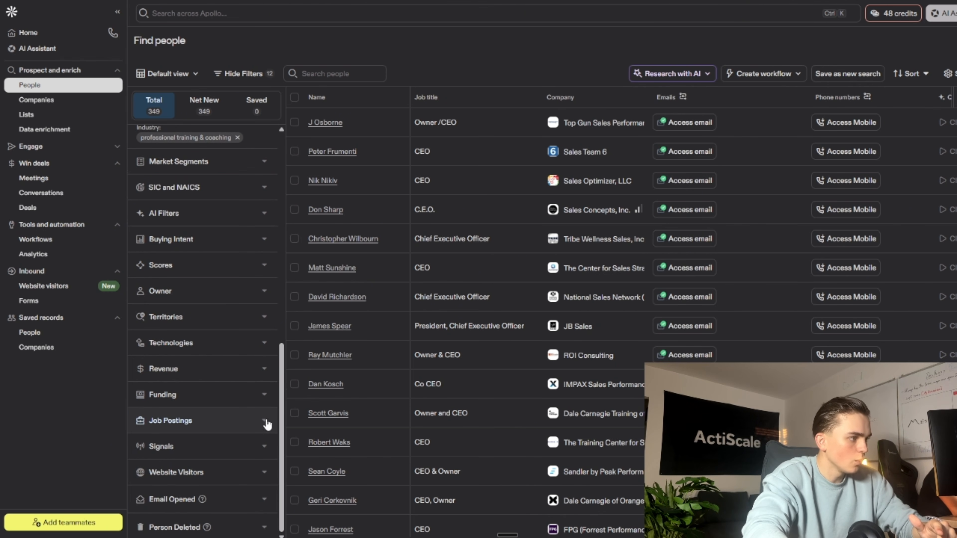
- Review the Job Postings filter's hiring title and location options, and return to the filters already applied
{"action": "left_click", "coordinate": [202, 411]}
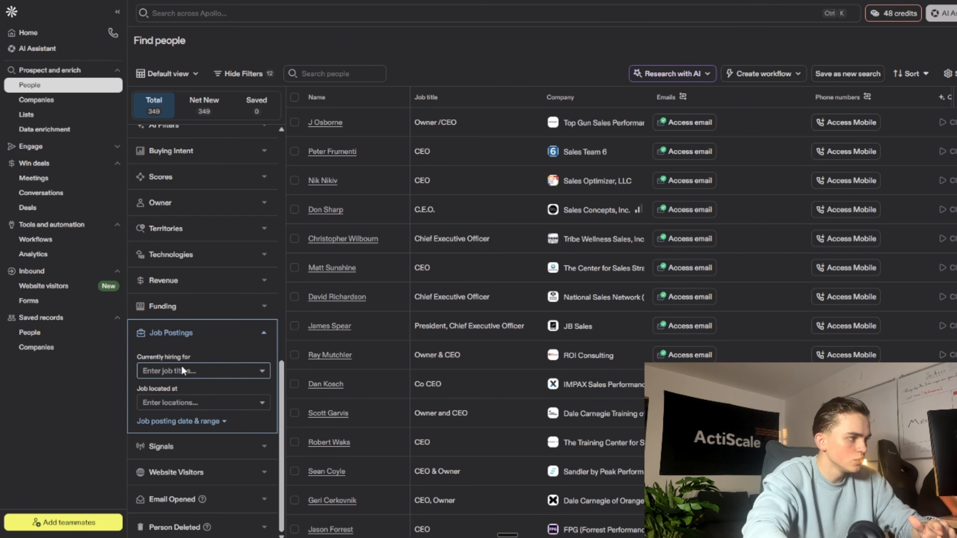
{"action": "left_click", "coordinate": [194, 369]}
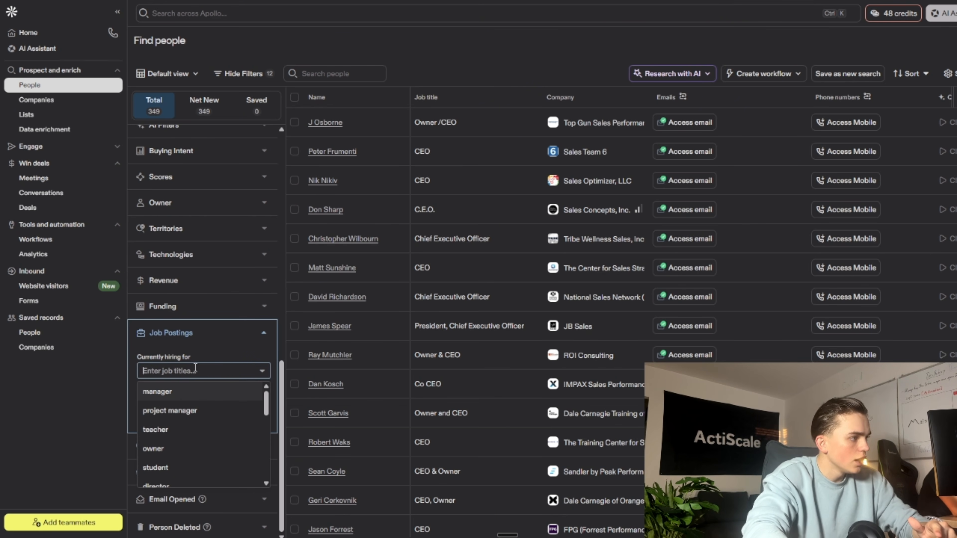
{"action": "left_click", "coordinate": [260, 333]}
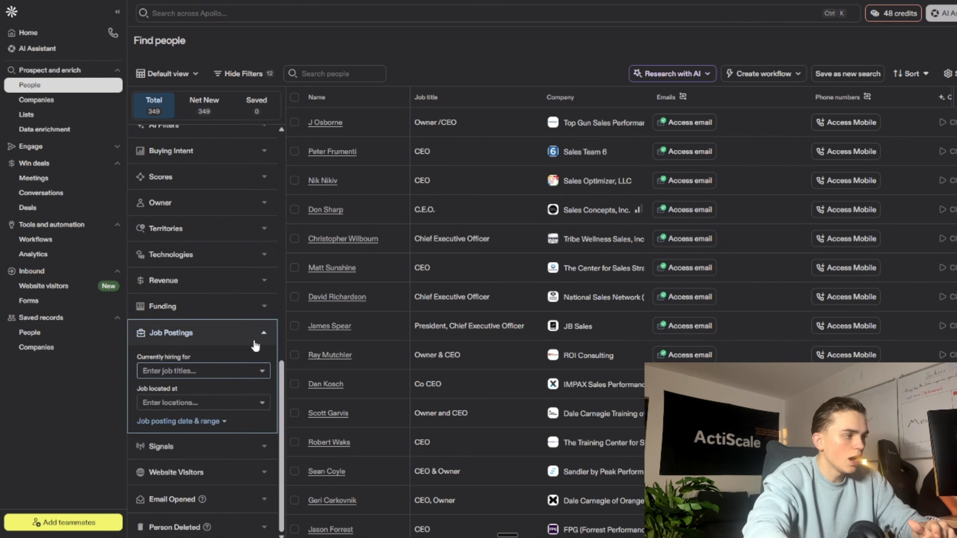
{"action": "left_click", "coordinate": [260, 333]}
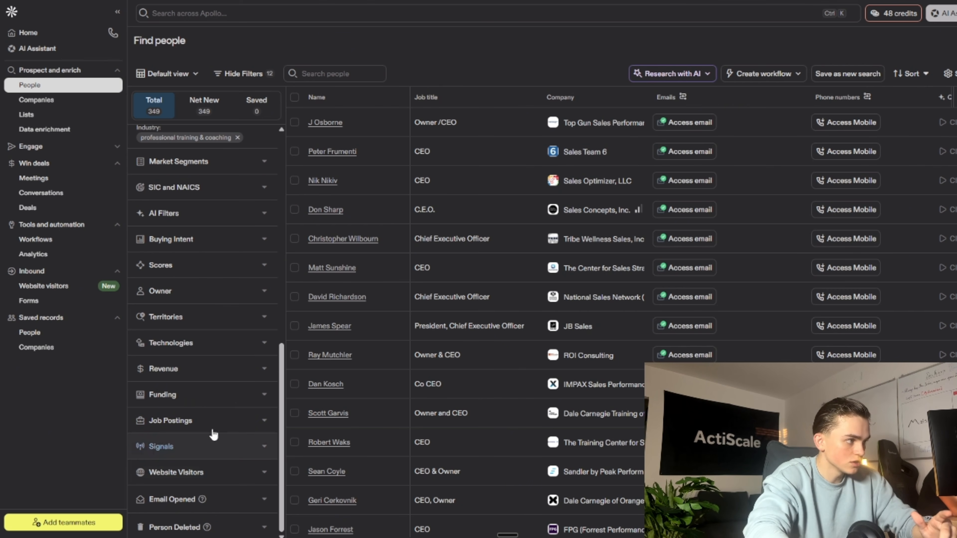
{"action": "scroll", "coordinate": [203, 390], "scroll_direction": "up", "scroll_amount": 3}
{"action": "scroll", "coordinate": [188, 386], "scroll_direction": "up", "scroll_amount": 12}
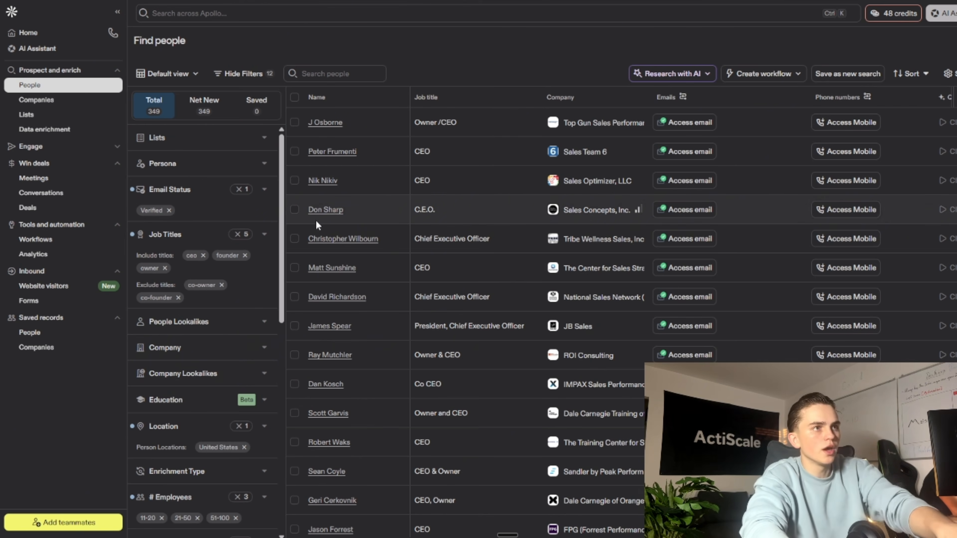
- Copy the full URL of the filtered people search and paste it as the Apollo Search URL in AmpleLeads' Apollo Scraper
{"action": "double_click", "coordinate": [427, 34]}
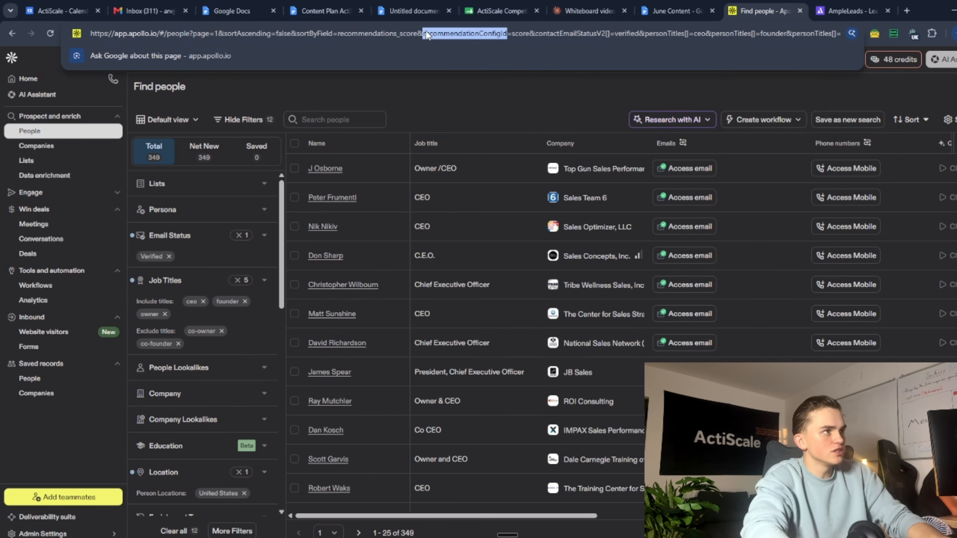
{"action": "triple_click", "coordinate": [427, 34]}
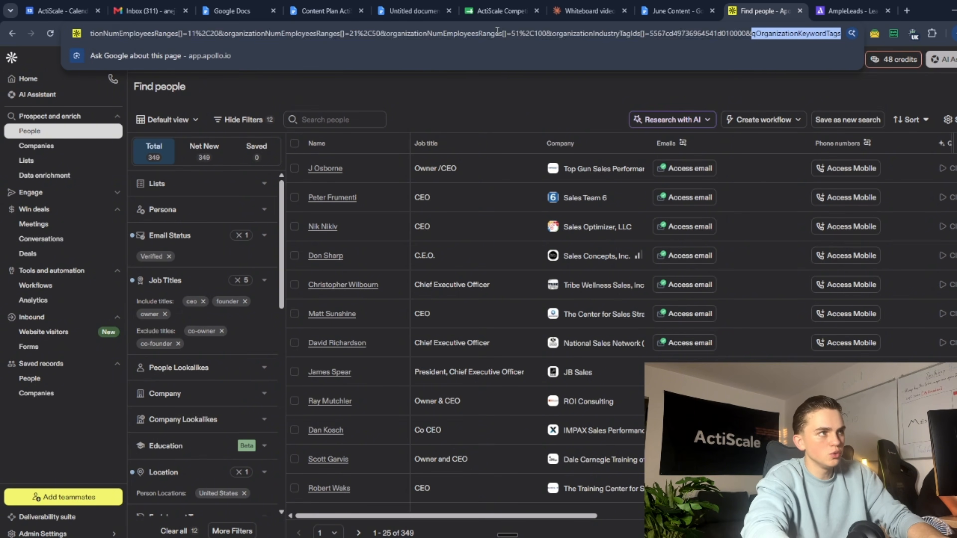
{"action": "left_click", "coordinate": [866, 6]}
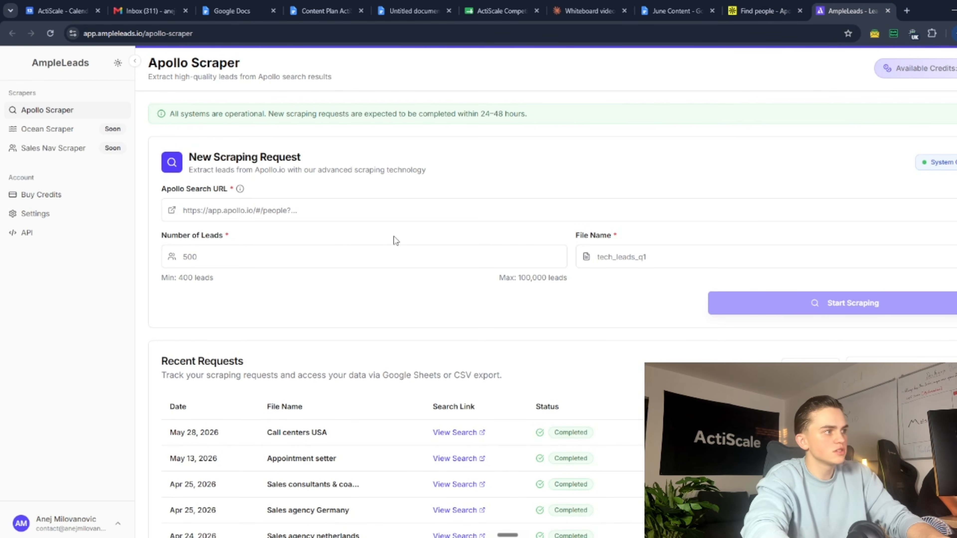
{"action": "left_click", "coordinate": [240, 208]}
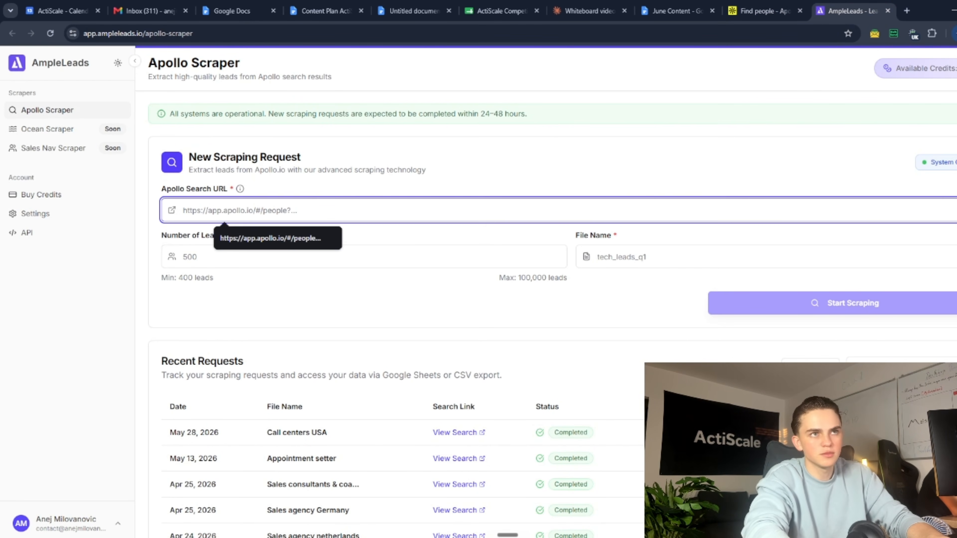
{"action": "left_click_drag", "start_coordinate": [881, 76], "coordinate": [953, 77]}
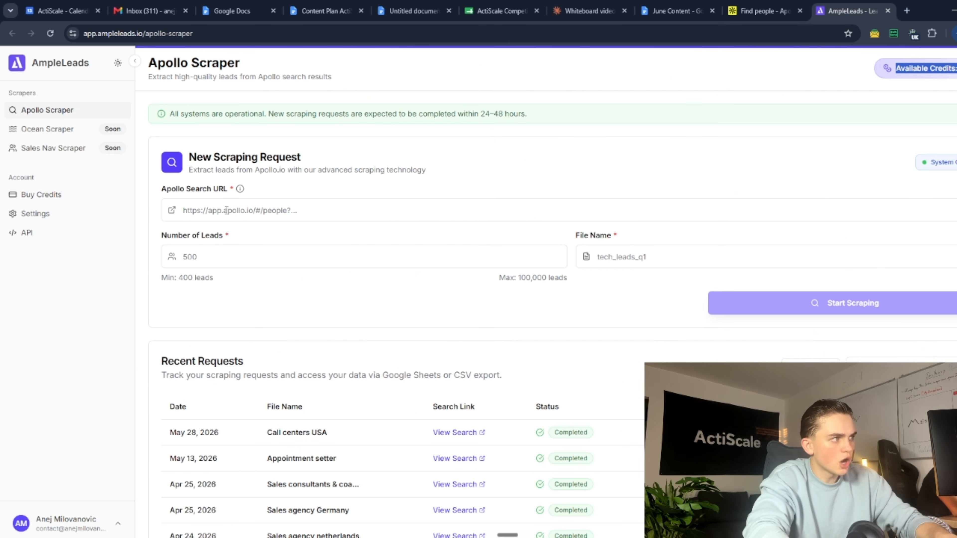
{"action": "left_click", "coordinate": [212, 210]}
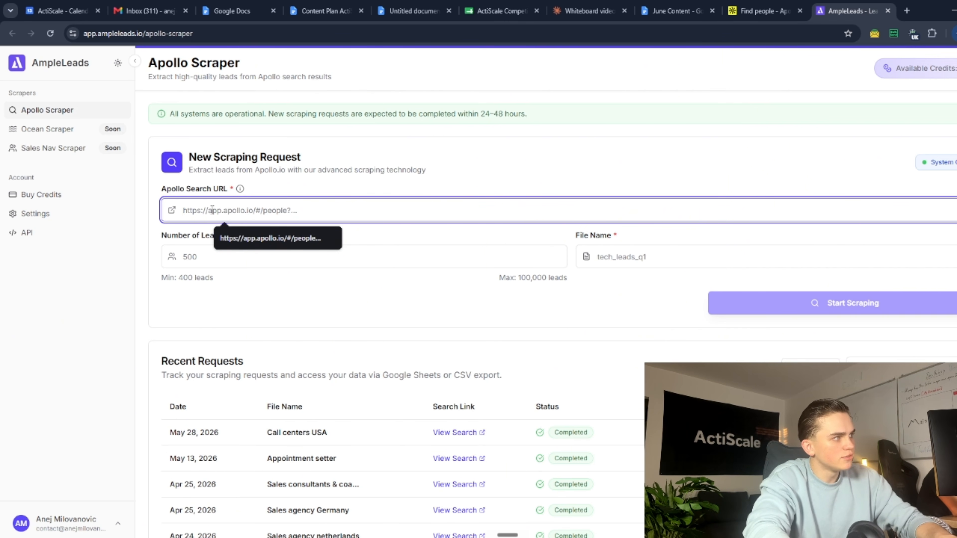
{"action": "key", "text": "ctrl+v"}
{"action": "key", "text": "F11"}
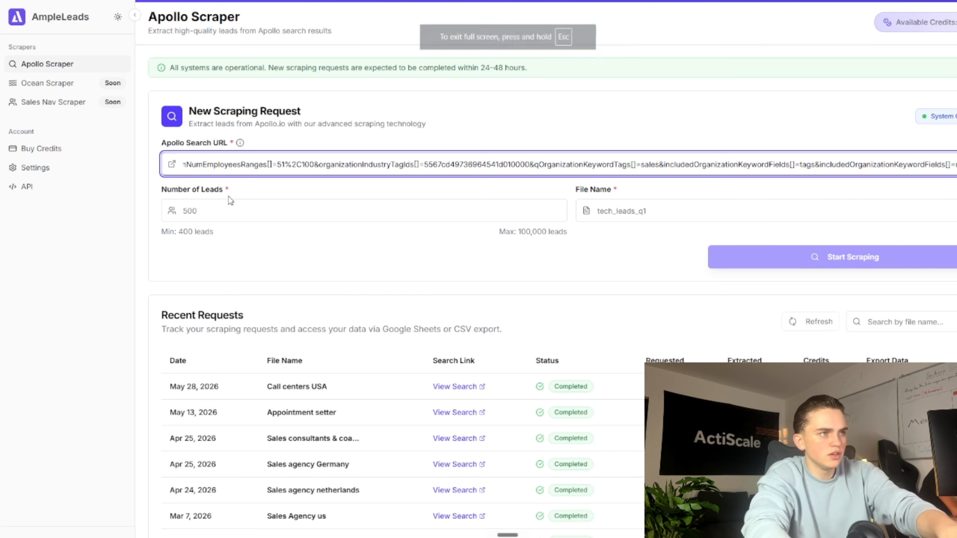
- Set the number of leads for the scraping request to 400
{"action": "left_click", "coordinate": [177, 203]}
{"action": "type", "text": "249"}
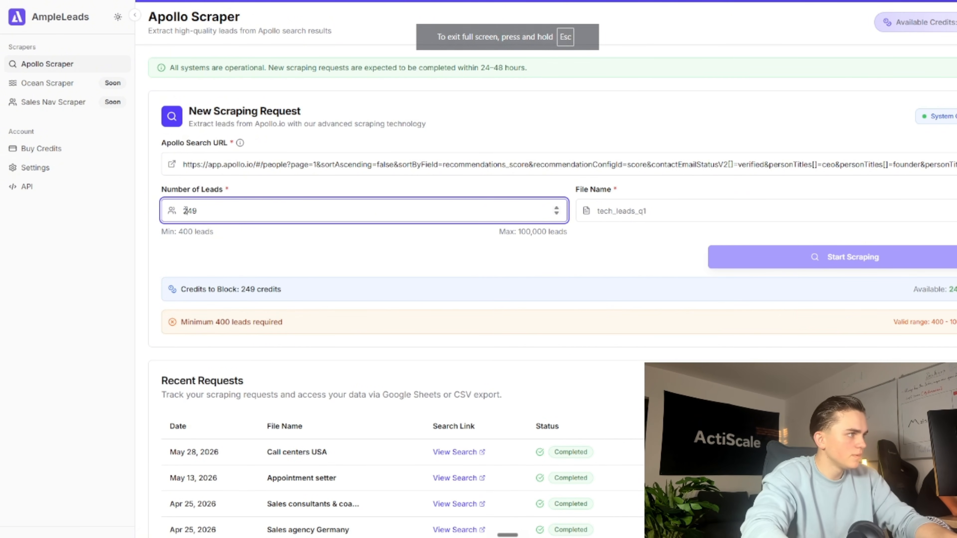
{"action": "type", "text": "3"}
{"action": "left_click_drag", "start_coordinate": [188, 211], "coordinate": [175, 220]}
{"action": "left_click", "coordinate": [648, 203]}
{"action": "type", "text": "49"}
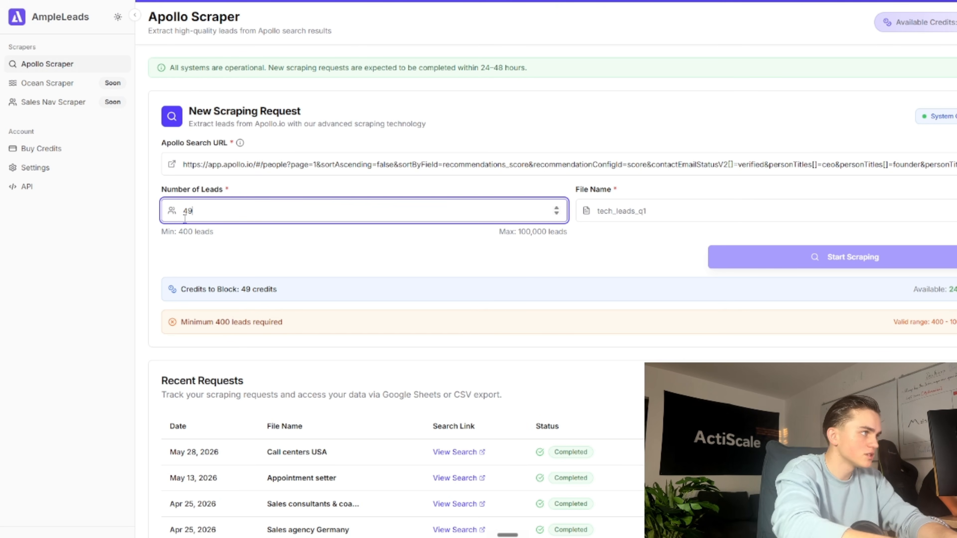
{"action": "key", "text": "BackSpace"}
{"action": "type", "text": "00"}
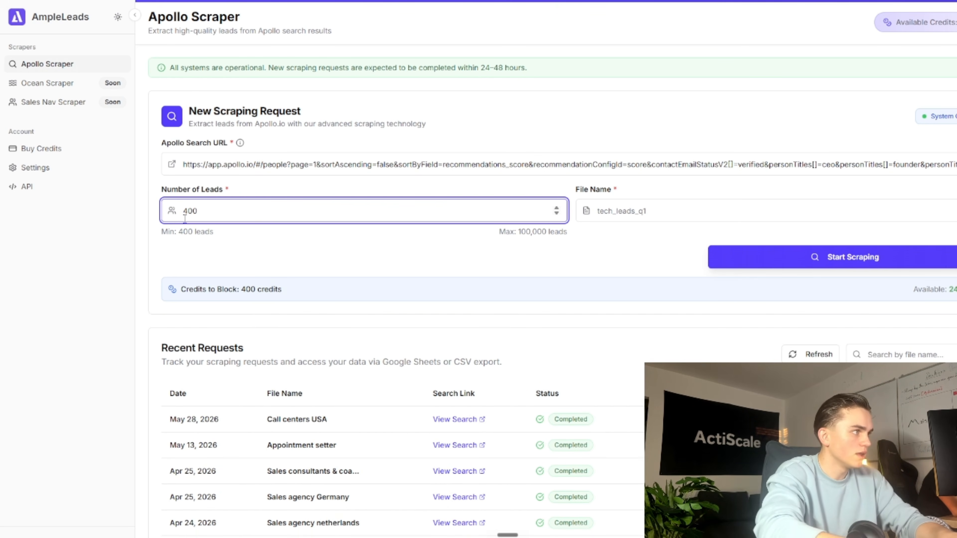
- Name the request's file "US, Sales coaches" and start the scraping
{"action": "left_click", "coordinate": [645, 203]}
{"action": "key", "text": "Caps_Lock"}
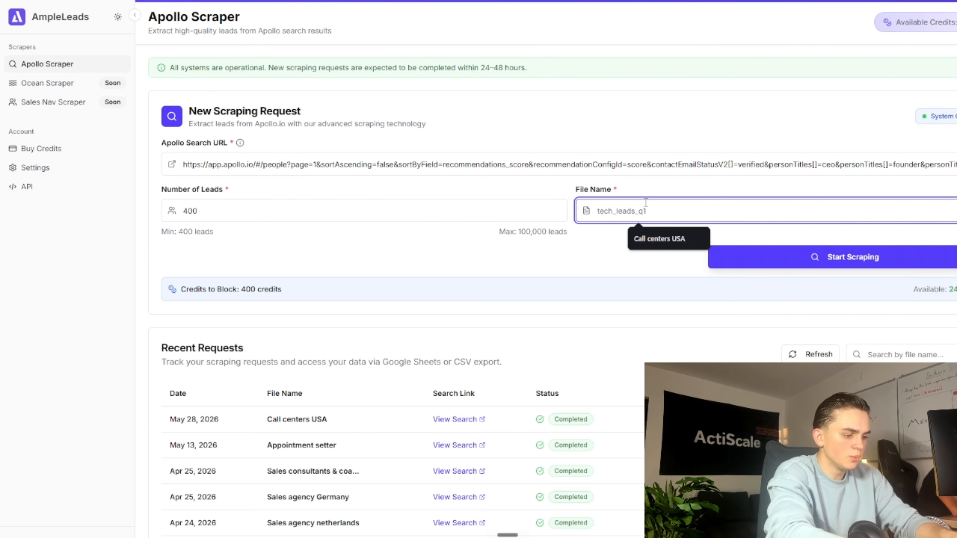
{"action": "key", "text": "Caps_Lock"}
{"action": "type", "text": "u"}
{"action": "key", "text": "Caps_Lock"}
{"action": "type", "text": "S, "}
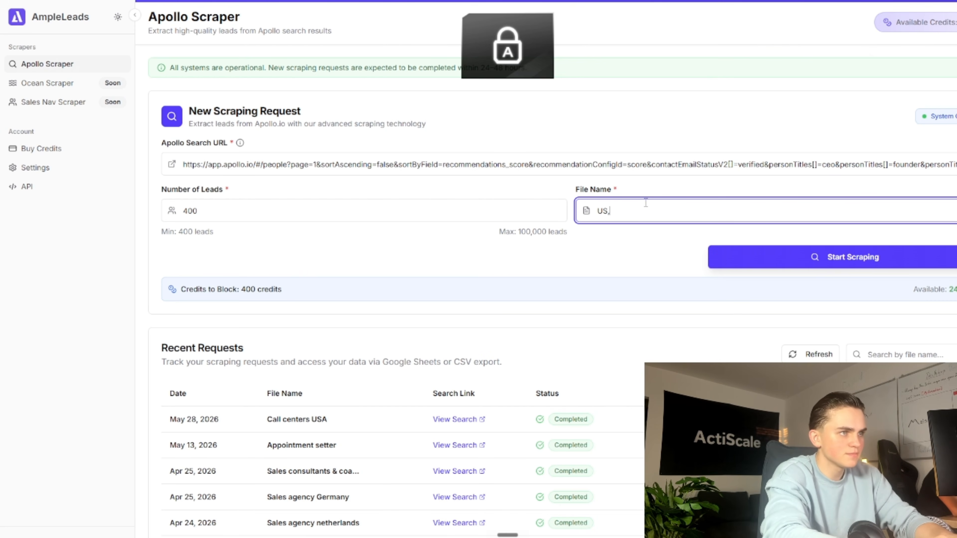
{"action": "type", "text": "S"}
{"action": "key", "text": "Caps_Lock"}
{"action": "type", "text": "ales "}
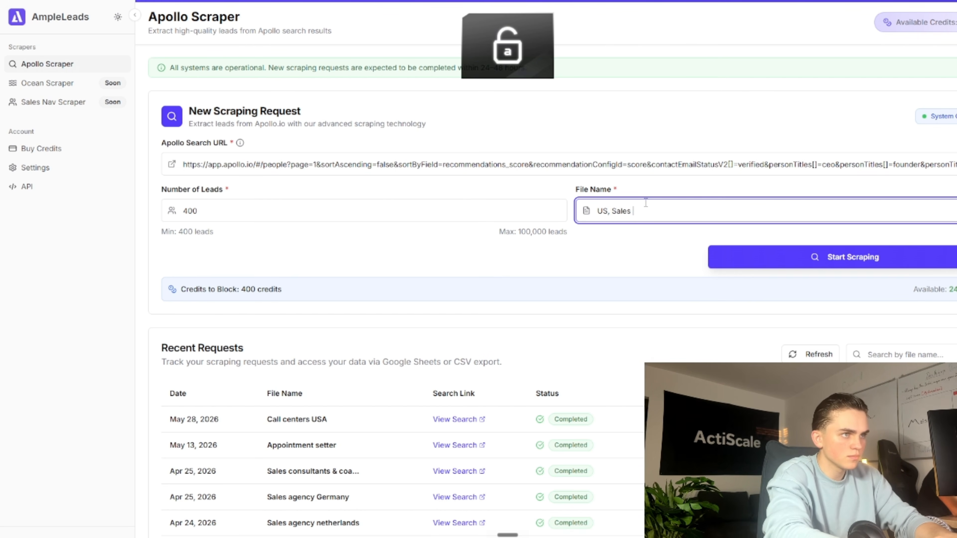
{"action": "type", "text": "coaches"}
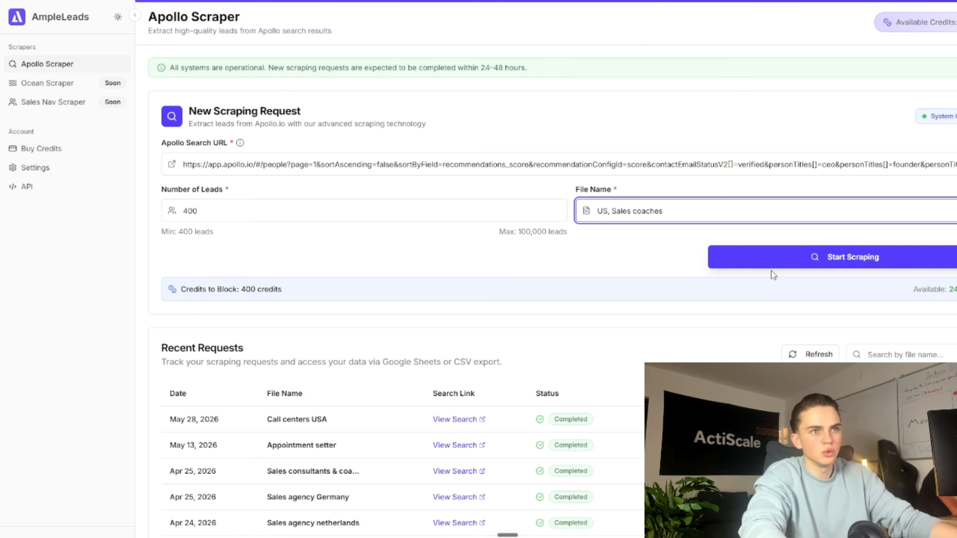
{"action": "left_click", "coordinate": [770, 255]}
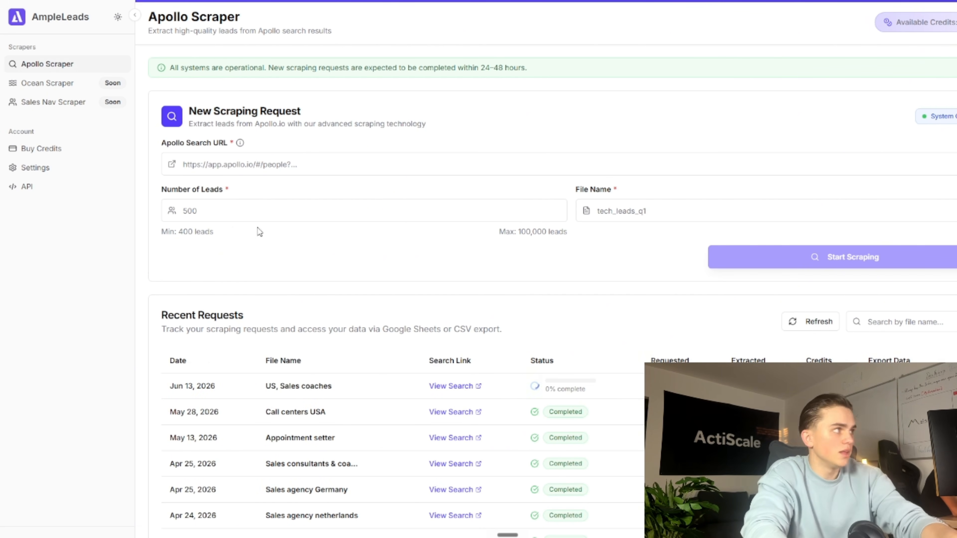
- Reload the Apollo Scraper page and check the US, Sales coaches request's status and the expected completion time
{"action": "mouse_move", "coordinate": [72, 33]}
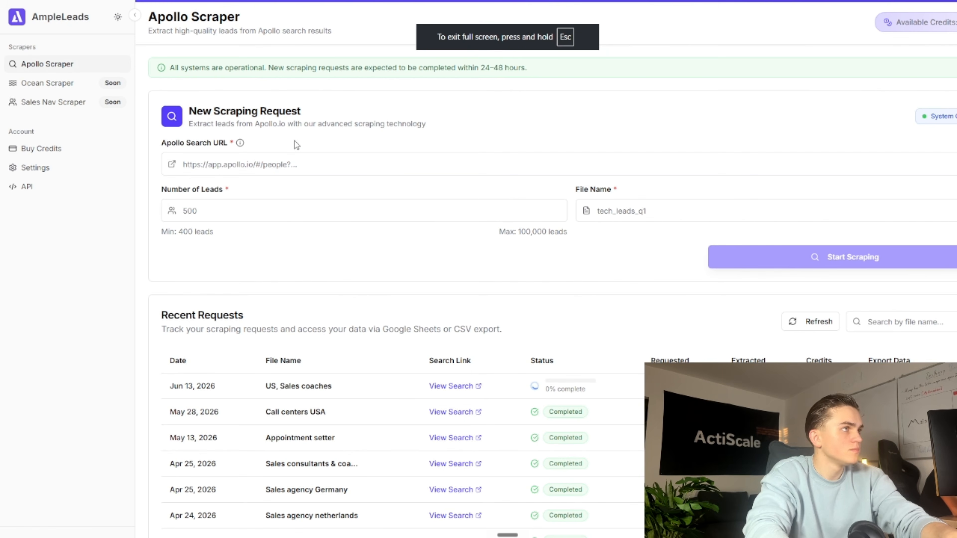
{"action": "key", "text": "Escape"}
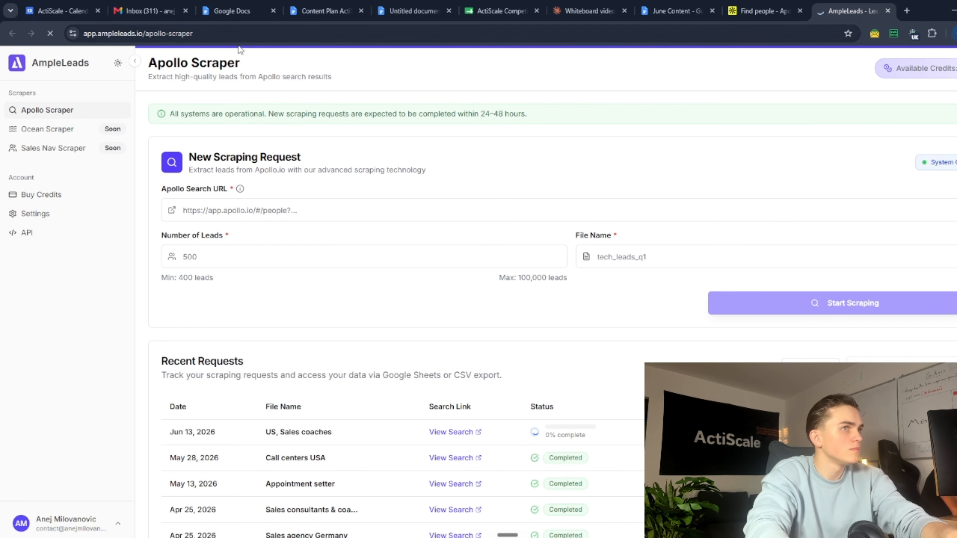
{"action": "key", "text": "F11"}
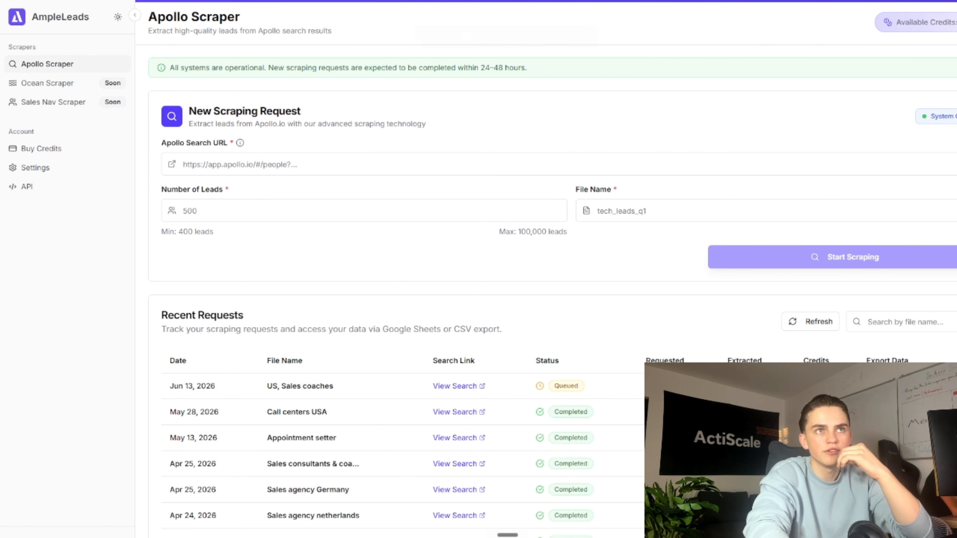
{"action": "scroll", "coordinate": [596, 261], "scroll_direction": "down", "scroll_amount": 3}
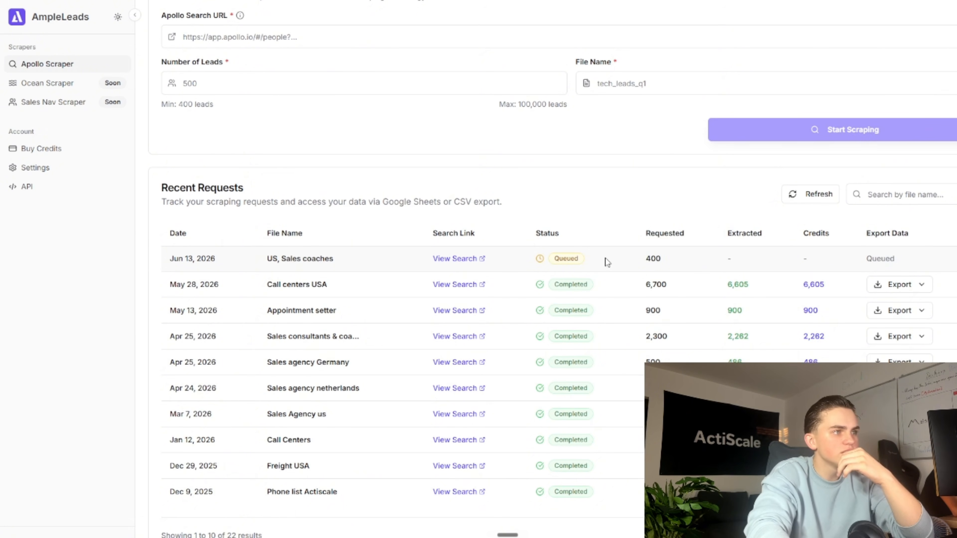
{"action": "scroll", "coordinate": [605, 258], "scroll_direction": "up", "scroll_amount": 1}
{"action": "scroll", "coordinate": [576, 313], "scroll_direction": "up", "scroll_amount": 2}
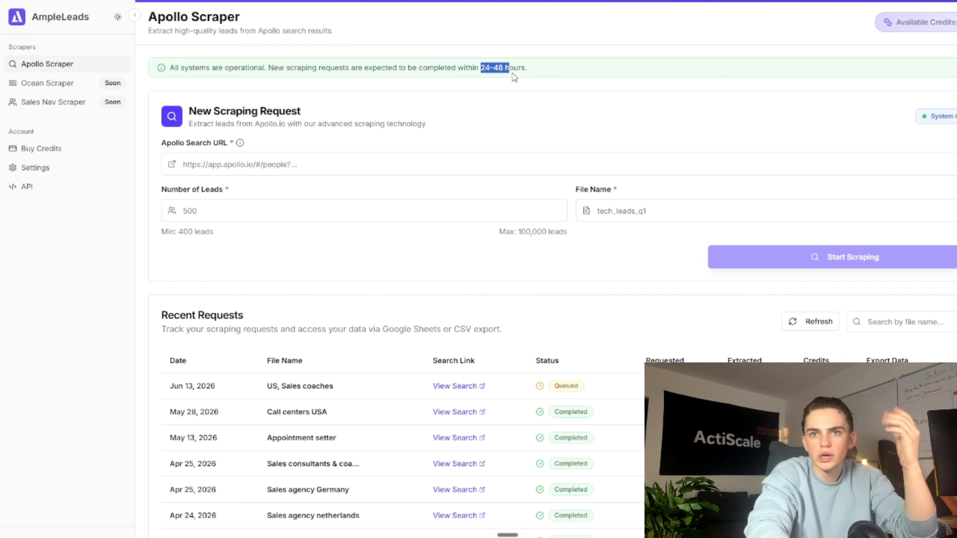
- Export the completed Call centers USA request from Recent Requests as a CSV download
{"action": "scroll", "coordinate": [565, 291], "scroll_direction": "down", "scroll_amount": 1}
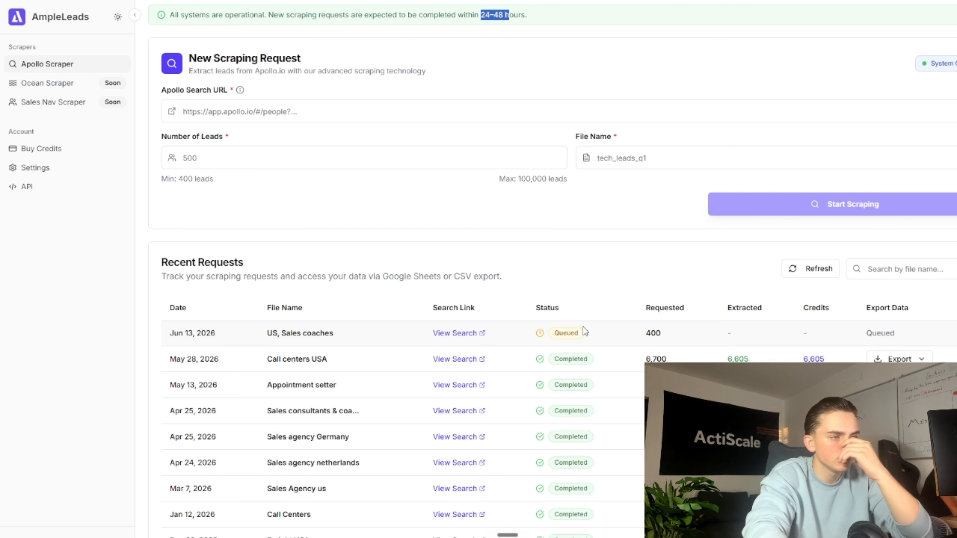
{"action": "scroll", "coordinate": [584, 332], "scroll_direction": "down", "scroll_amount": 2}
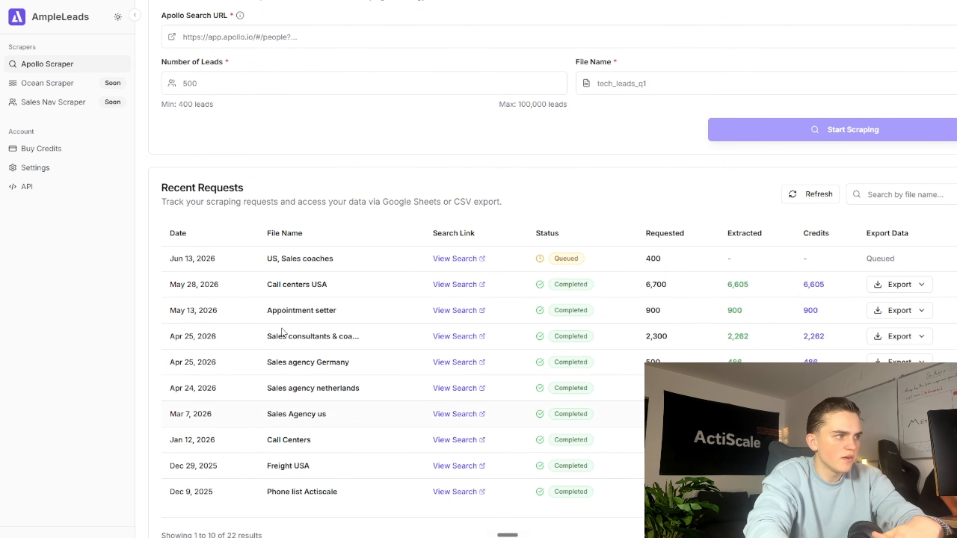
{"action": "left_click", "coordinate": [920, 290]}
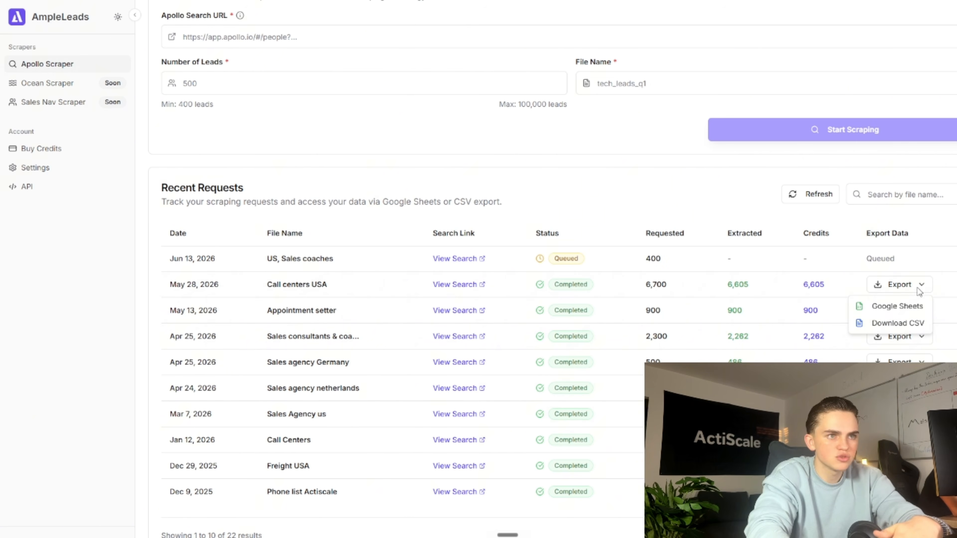
{"action": "left_click", "coordinate": [889, 323]}
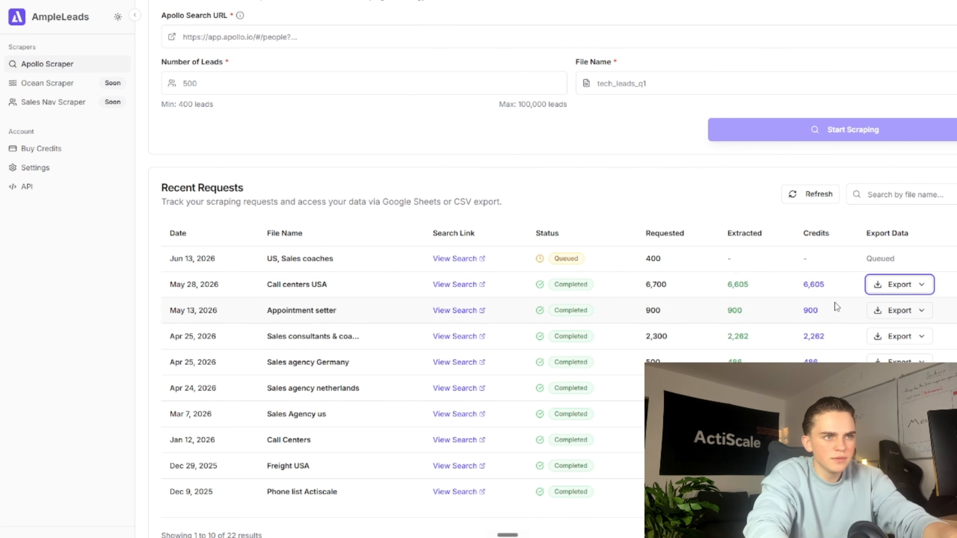
- Open the Call centers USA request's export in Google Sheets, look through the lead rows and close the spreadsheet
{"action": "left_click", "coordinate": [878, 291]}
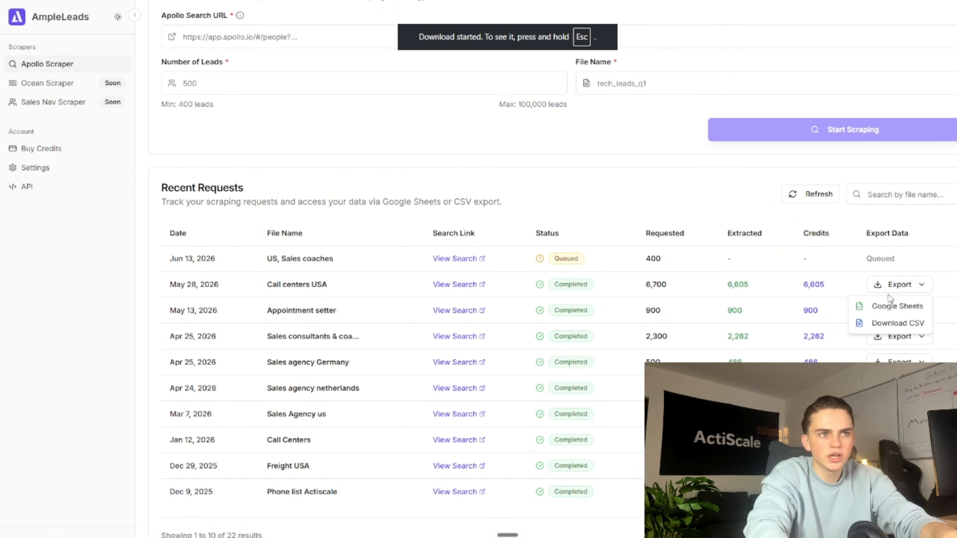
{"action": "left_click", "coordinate": [865, 308]}
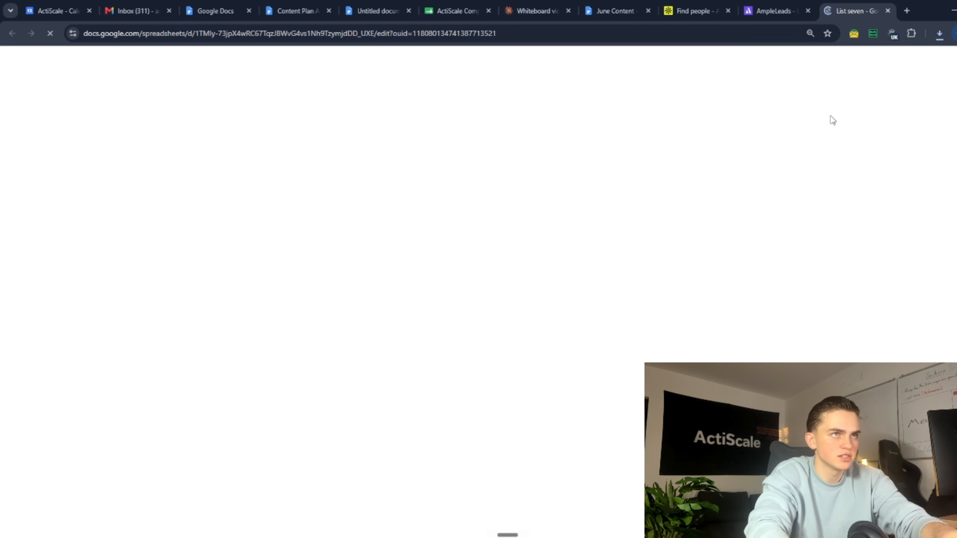
{"action": "scroll", "coordinate": [555, 239], "scroll_direction": "down", "scroll_amount": 15}
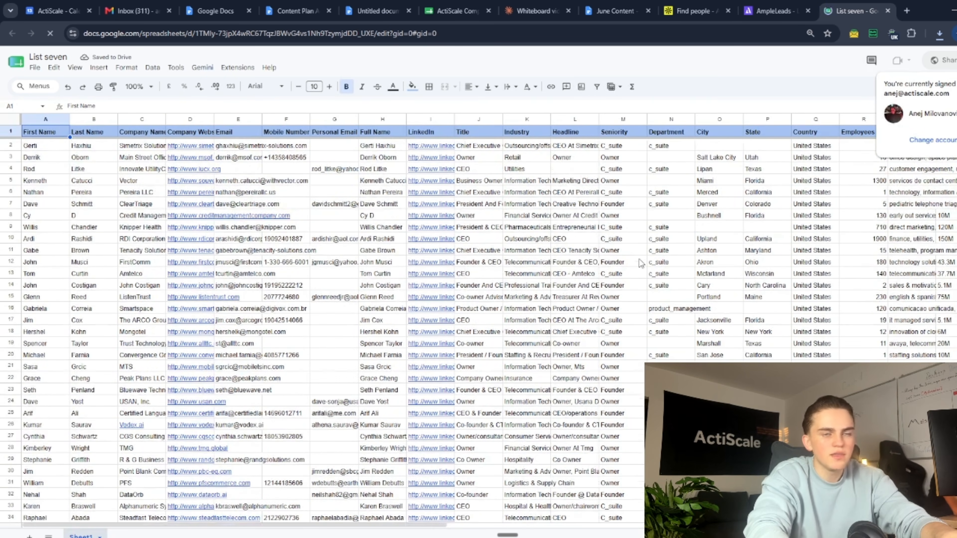
{"action": "left_click", "coordinate": [887, 10]}
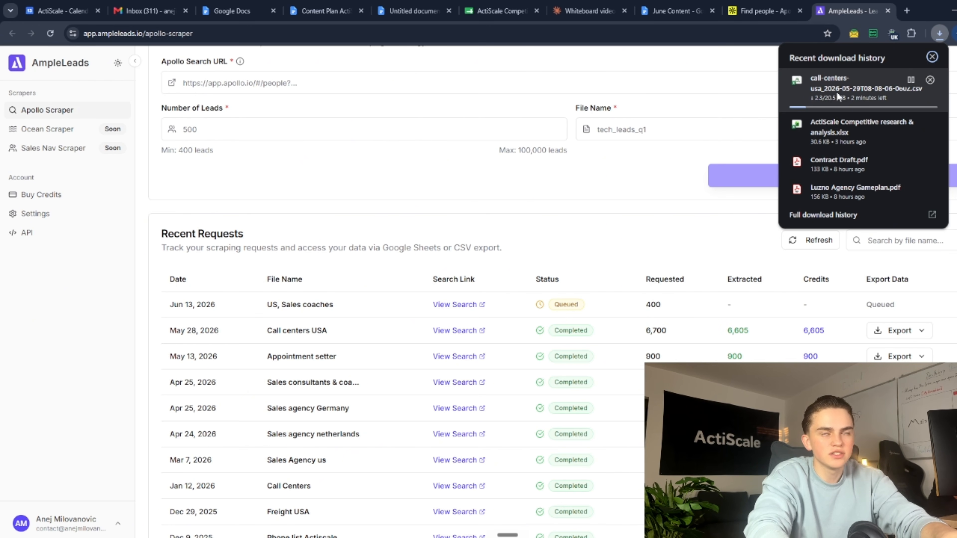
- Switch from AmpleLeads back to Apollo's Find people search and show it in full screen
{"action": "key", "text": "F11"}
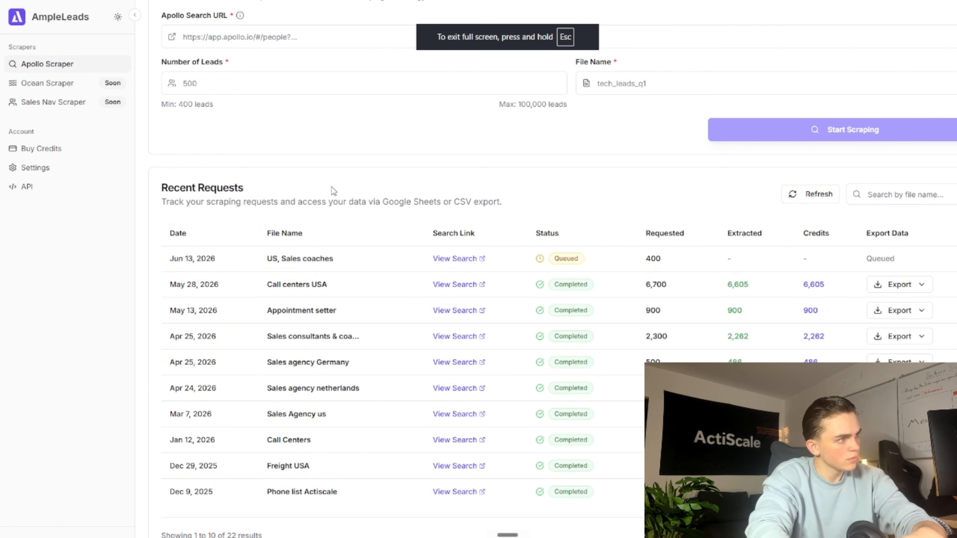
{"action": "scroll", "coordinate": [331, 187], "scroll_direction": "up", "scroll_amount": 5}
{"action": "key", "text": "F11"}
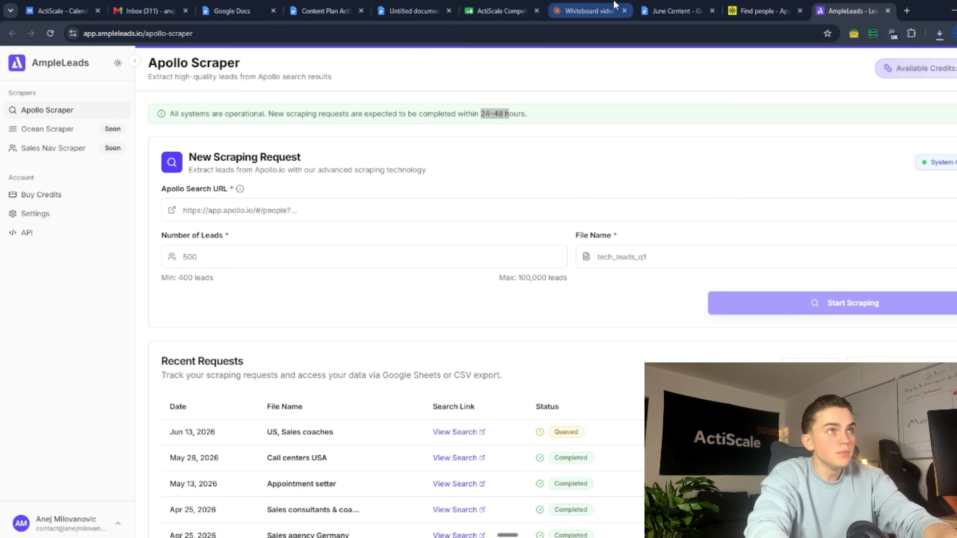
{"action": "left_click", "coordinate": [760, 11]}
{"action": "key", "text": "F11"}
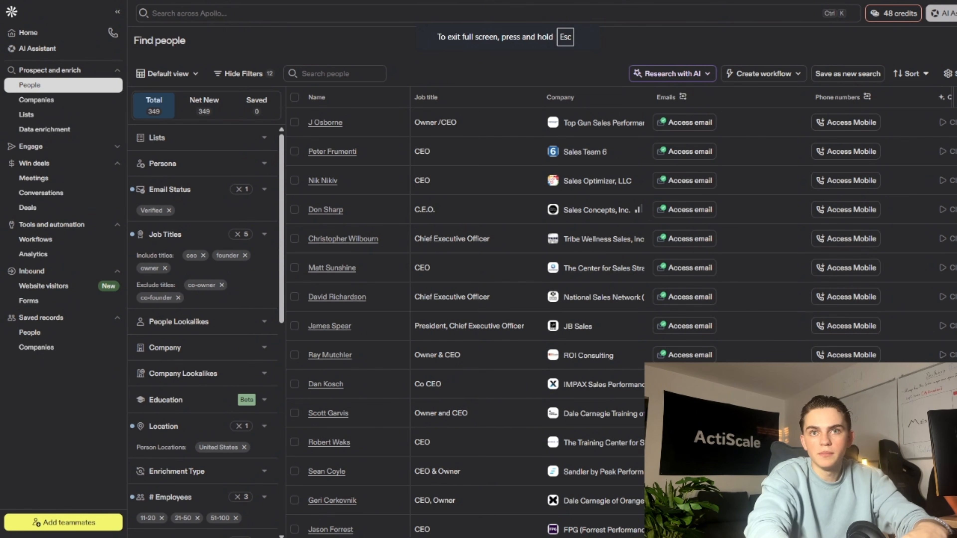